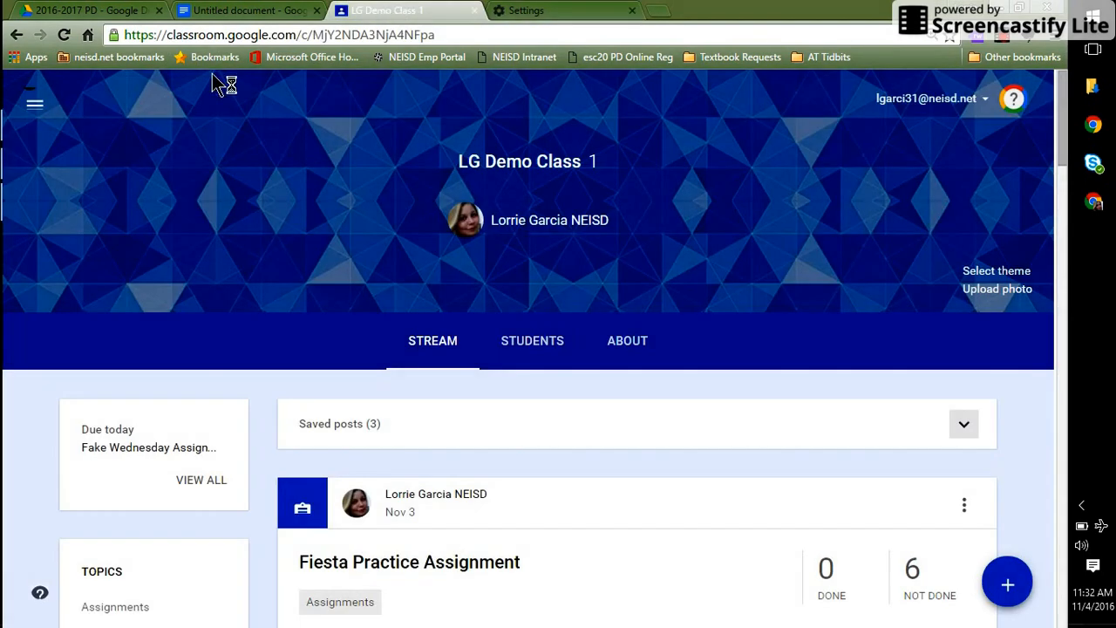
- Return to the Classroom home page of all classes, glance at the Drive PD folder, then switch to Outlook
{"action": "left_click", "coordinate": [27, 105]}
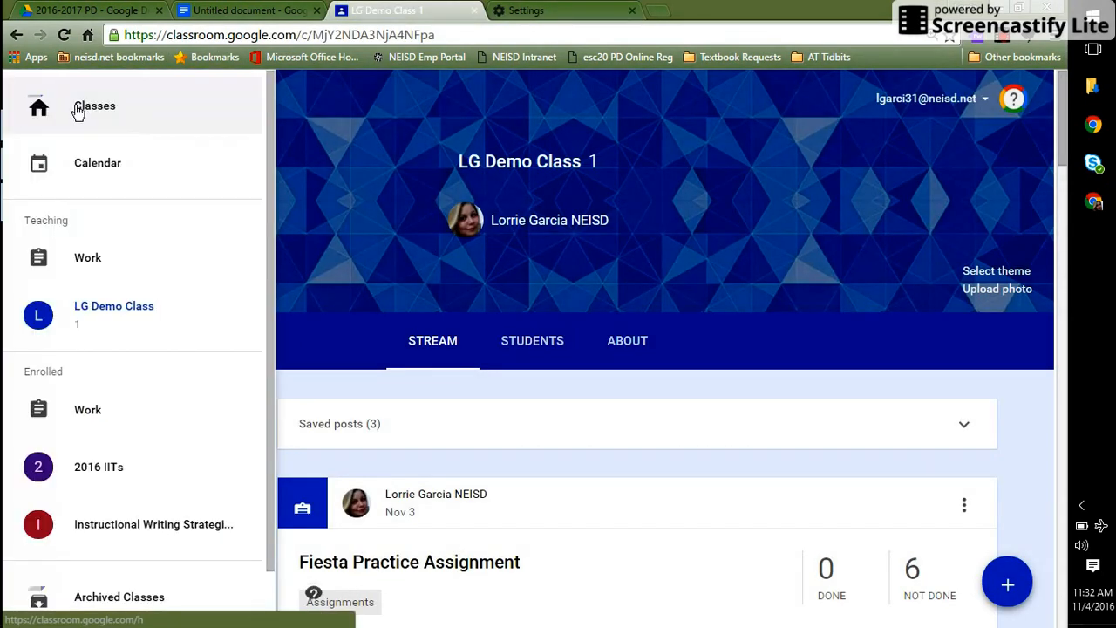
{"action": "left_click", "coordinate": [94, 108]}
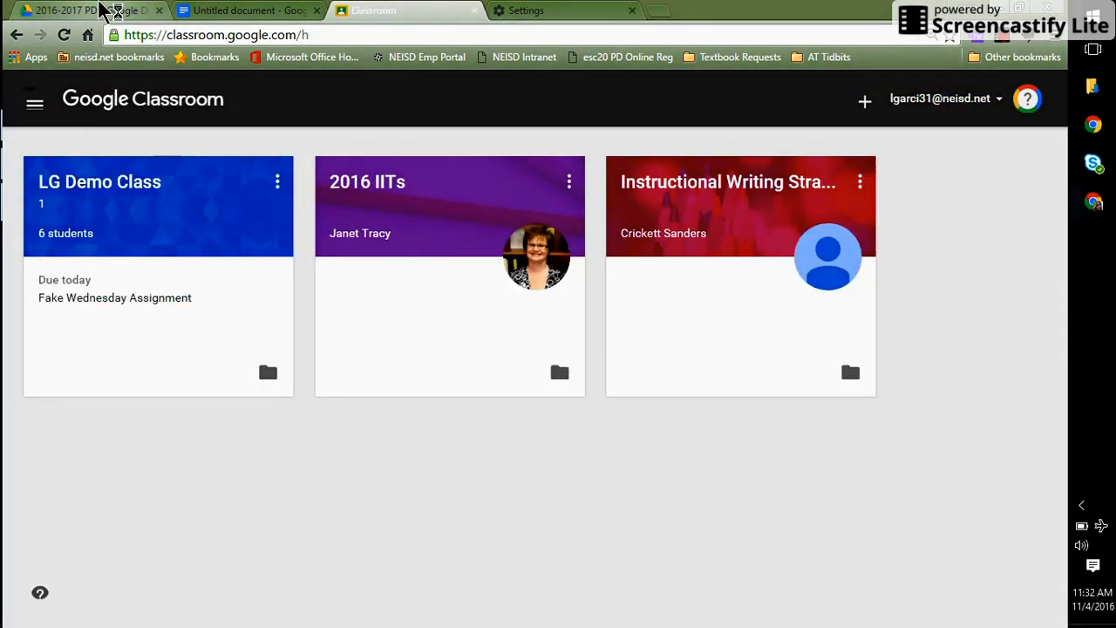
{"action": "left_click", "coordinate": [100, 12]}
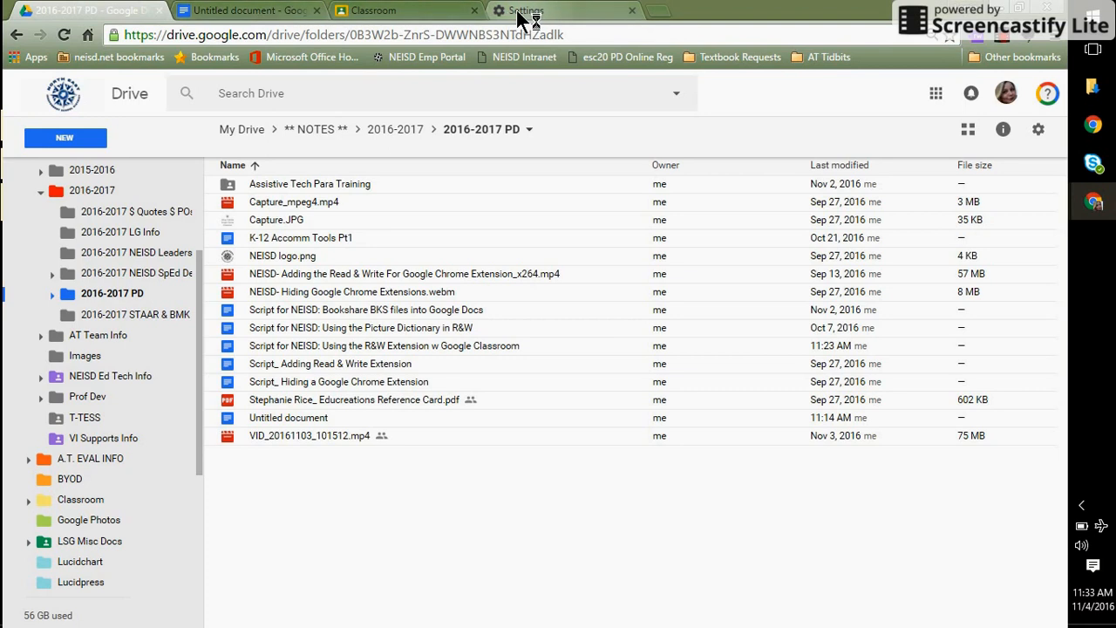
{"action": "left_click", "coordinate": [416, 12]}
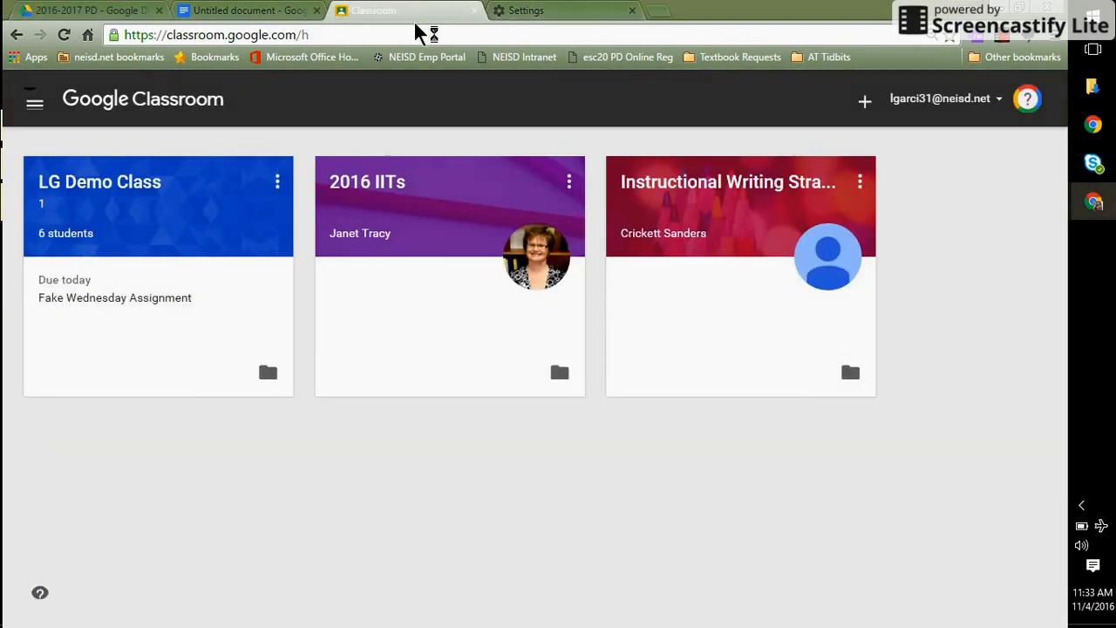
{"action": "key", "text": "alt+Tab"}
{"action": "key", "text": "alt+Tab"}
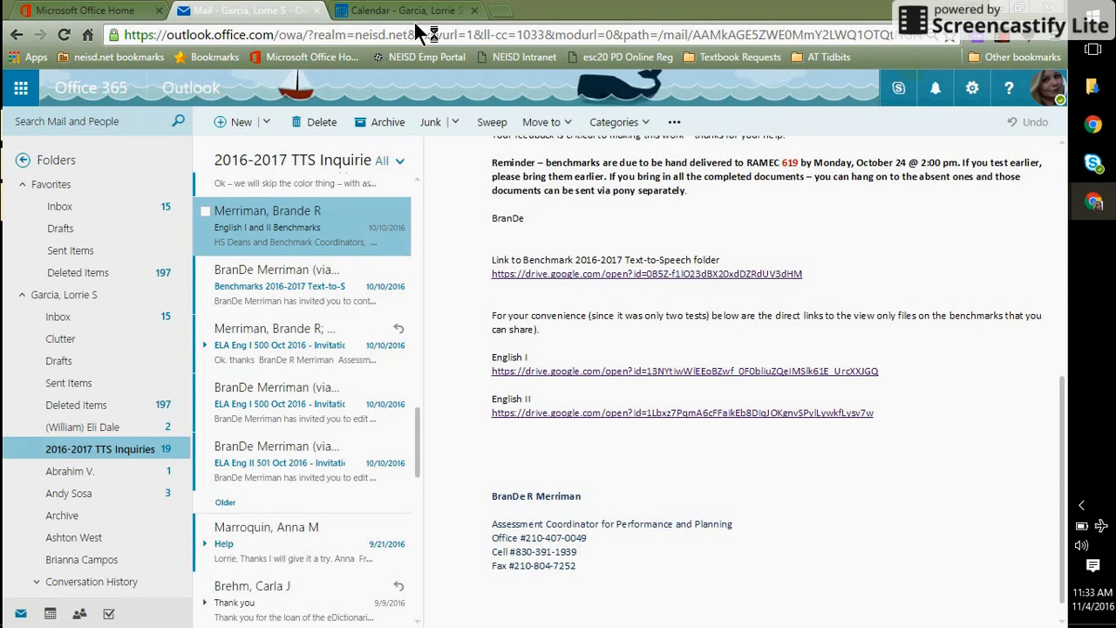
- Copy the English II benchmark link address from the Outlook email and go back to Chrome
{"action": "left_click_drag", "start_coordinate": [878, 421], "coordinate": [492, 422]}
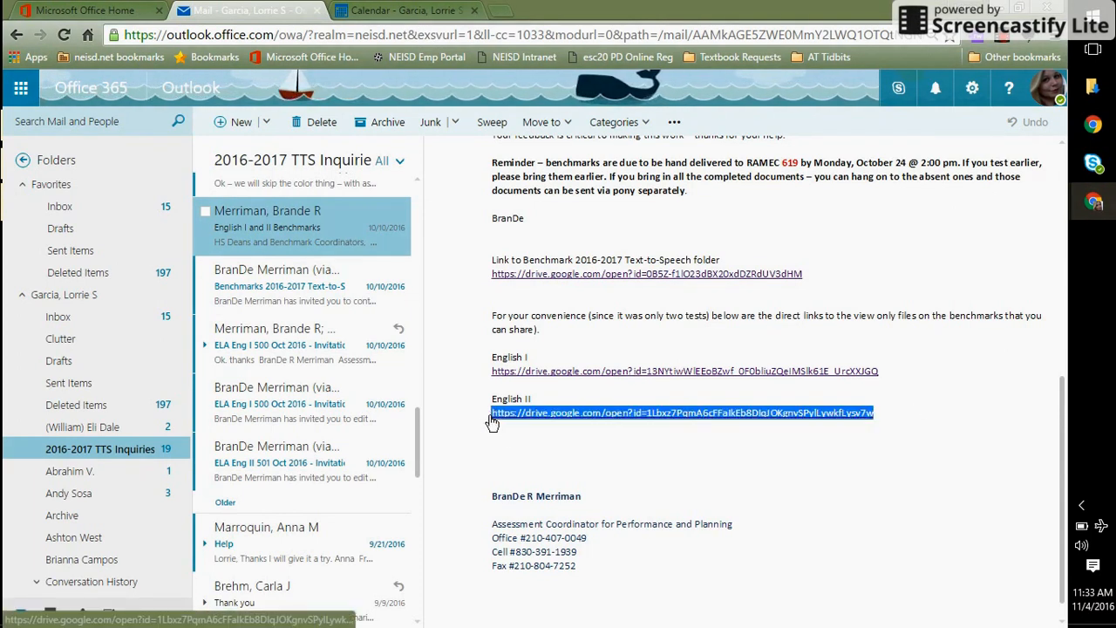
{"action": "right_click", "coordinate": [548, 412]}
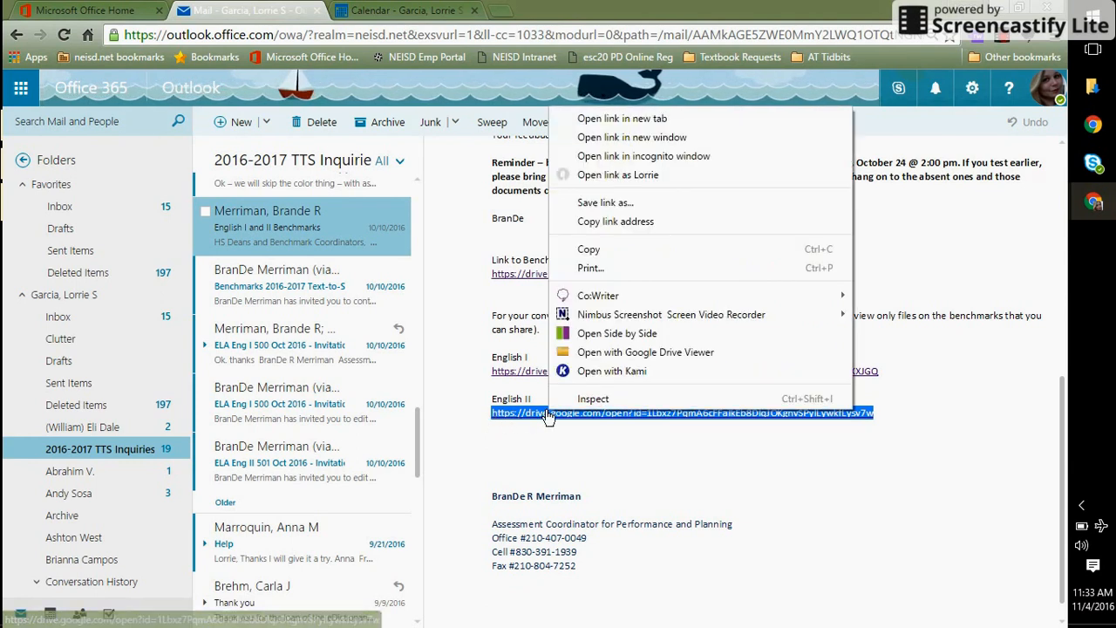
{"action": "left_click", "coordinate": [677, 224]}
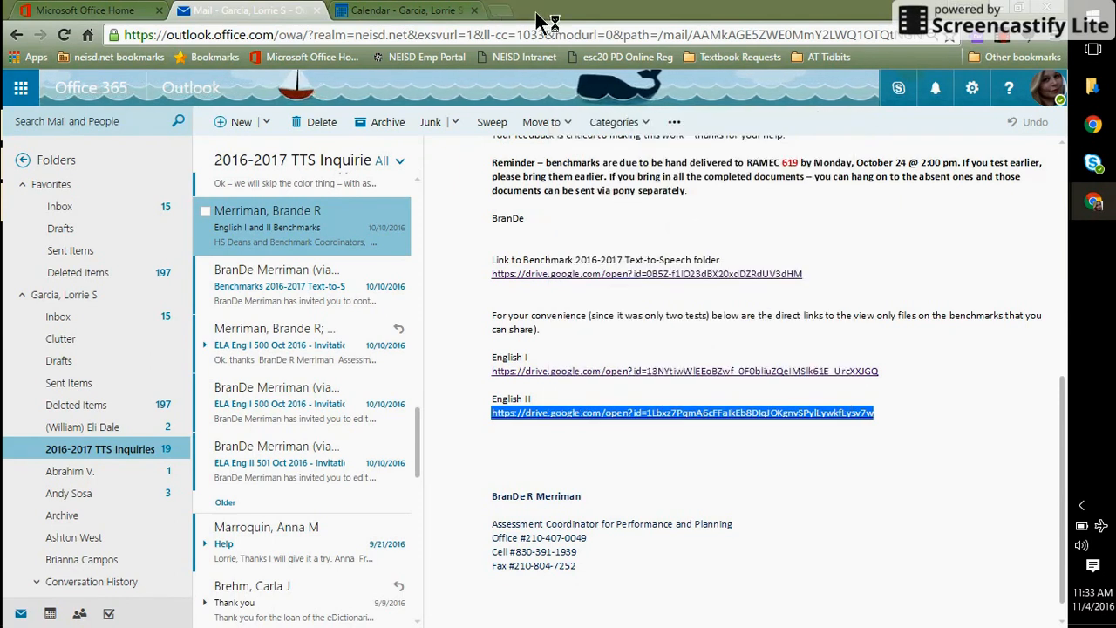
{"action": "key", "text": "alt+Tab"}
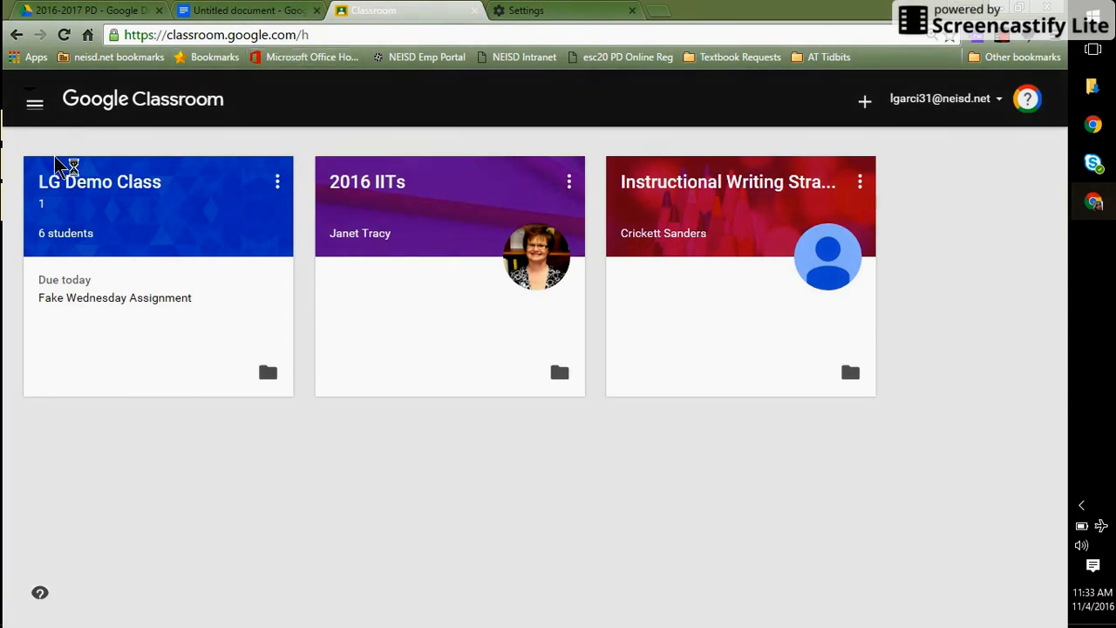
- Open LG Demo Class's Students page and start inviting students
{"action": "left_click", "coordinate": [112, 184]}
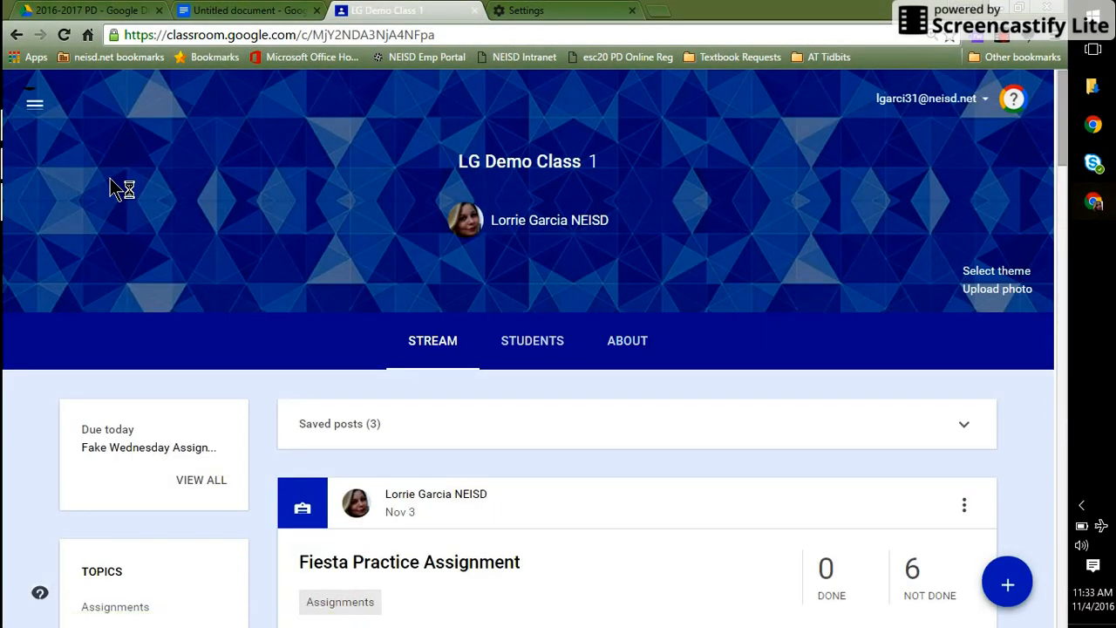
{"action": "left_click", "coordinate": [541, 345]}
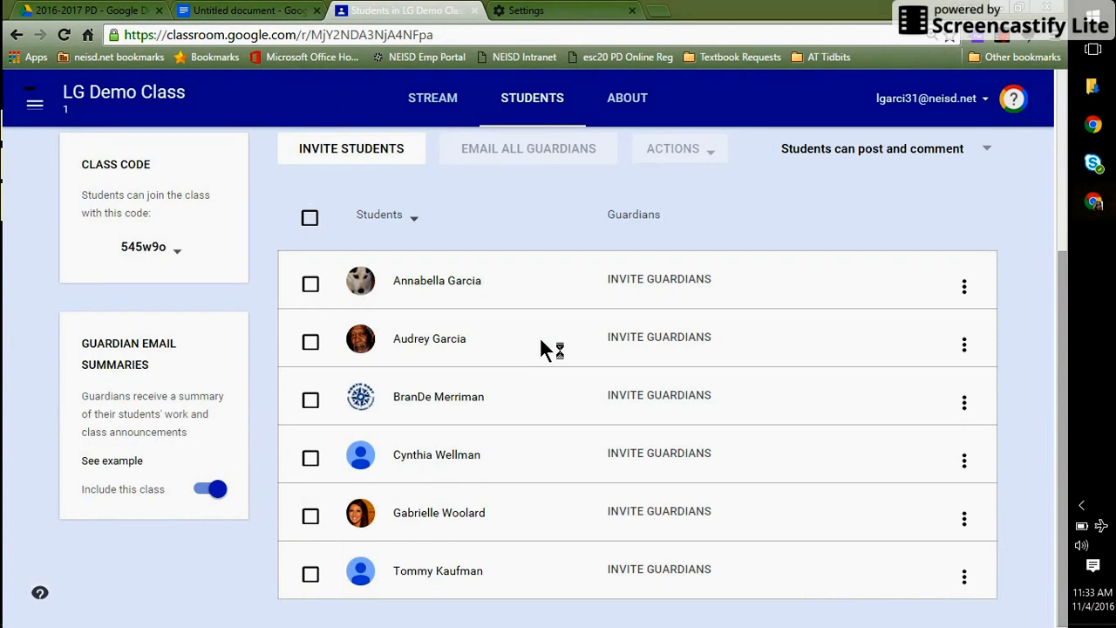
{"action": "left_click", "coordinate": [362, 150]}
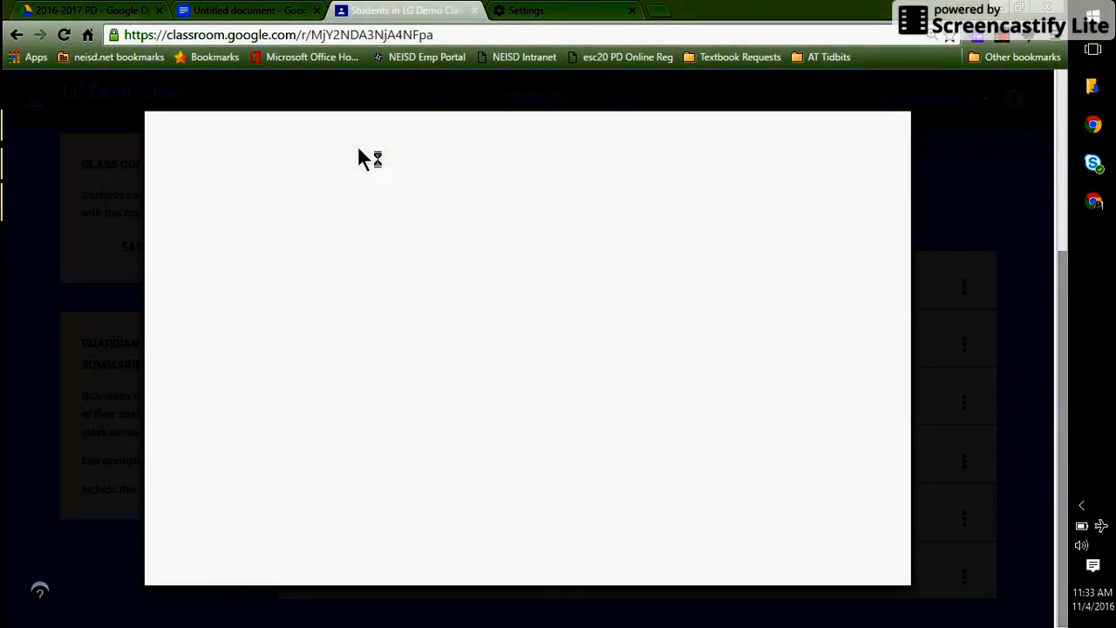
- Search contacts for the student by full name, select the match, and invite them
{"action": "left_click", "coordinate": [709, 228]}
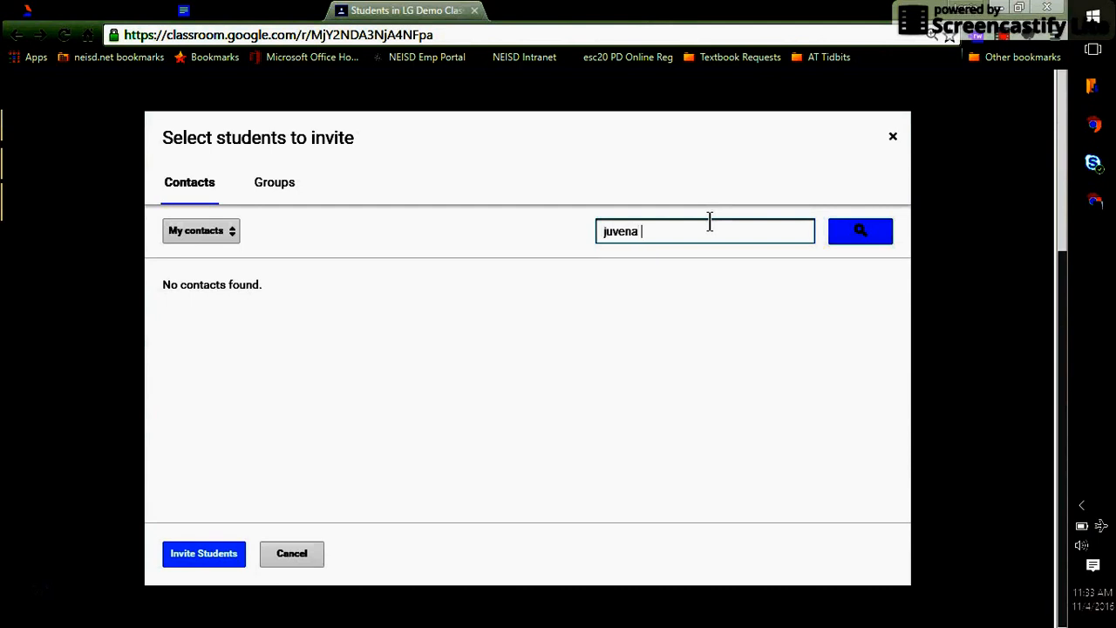
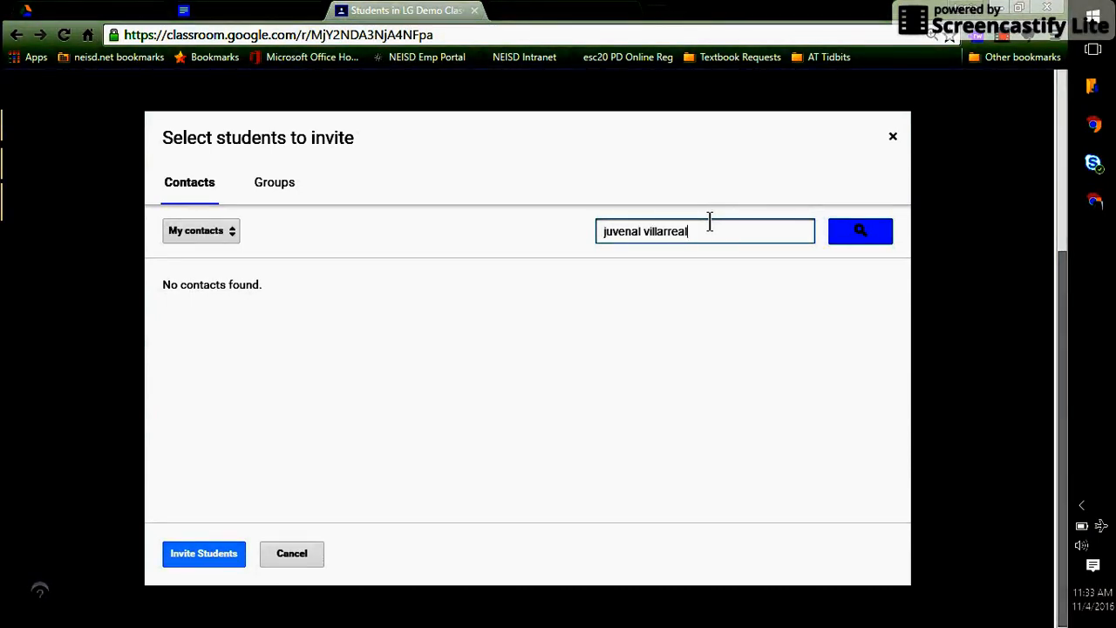
{"action": "key", "text": "Return"}
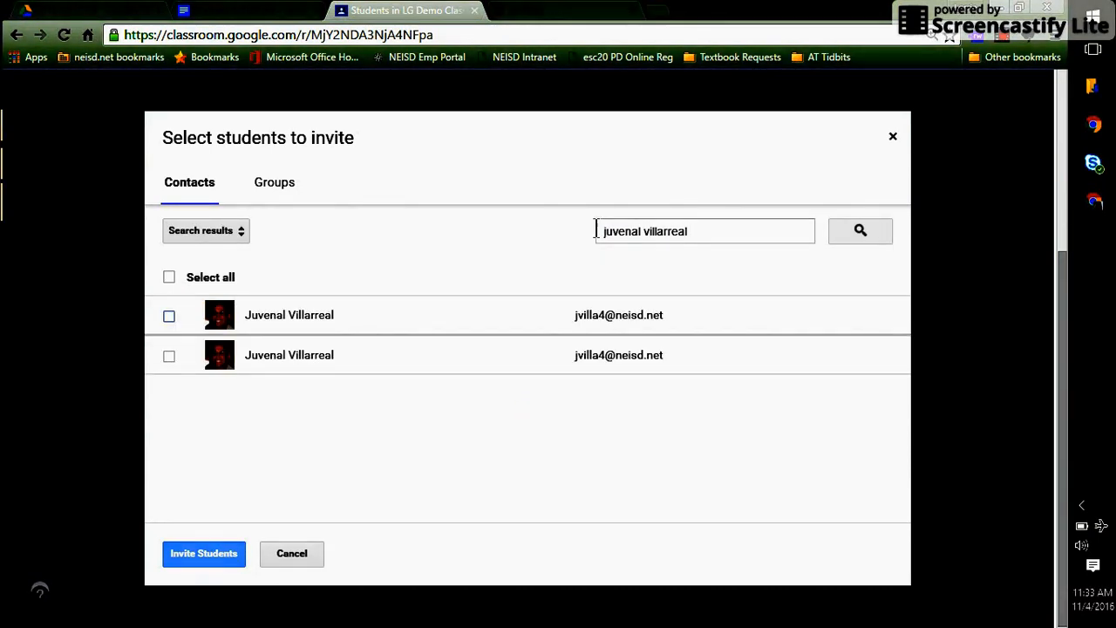
{"action": "left_click", "coordinate": [169, 316]}
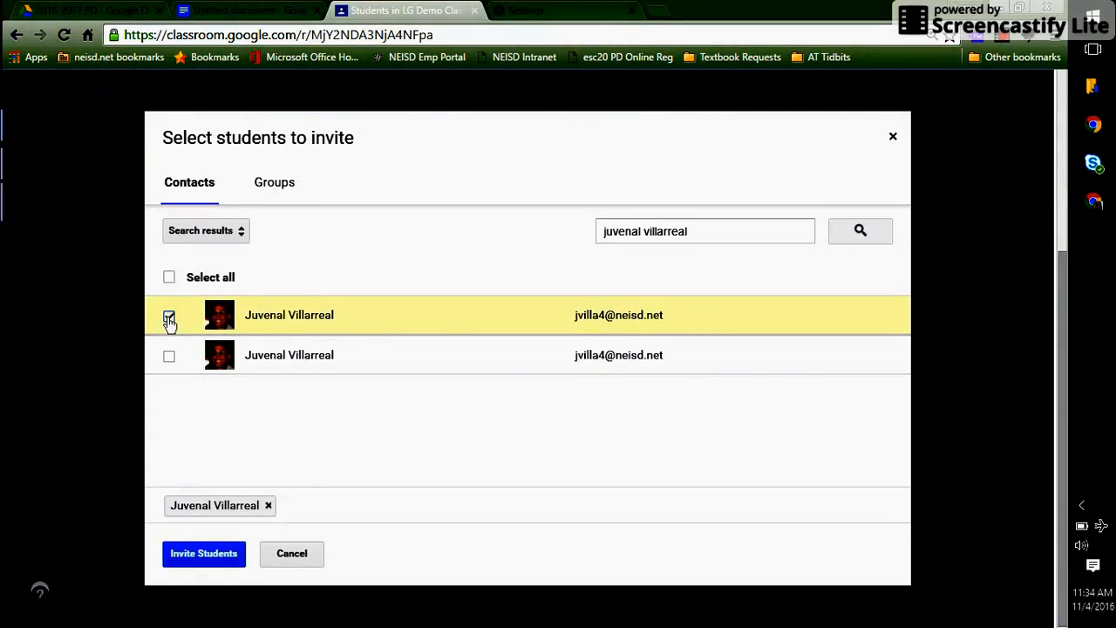
{"action": "left_click", "coordinate": [183, 562]}
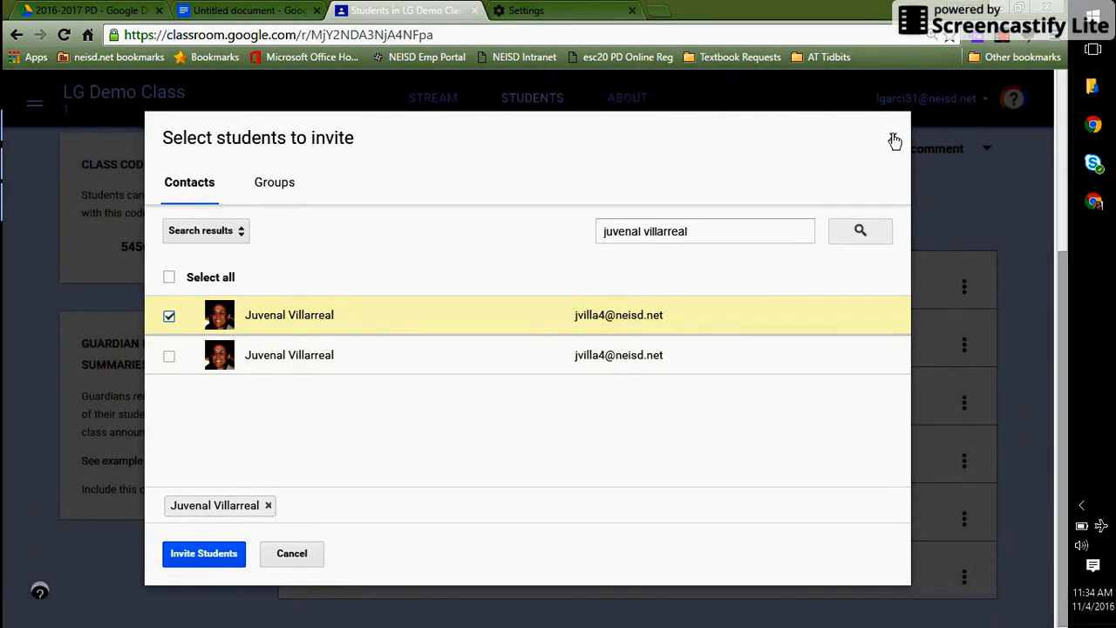
{"action": "left_click", "coordinate": [894, 140]}
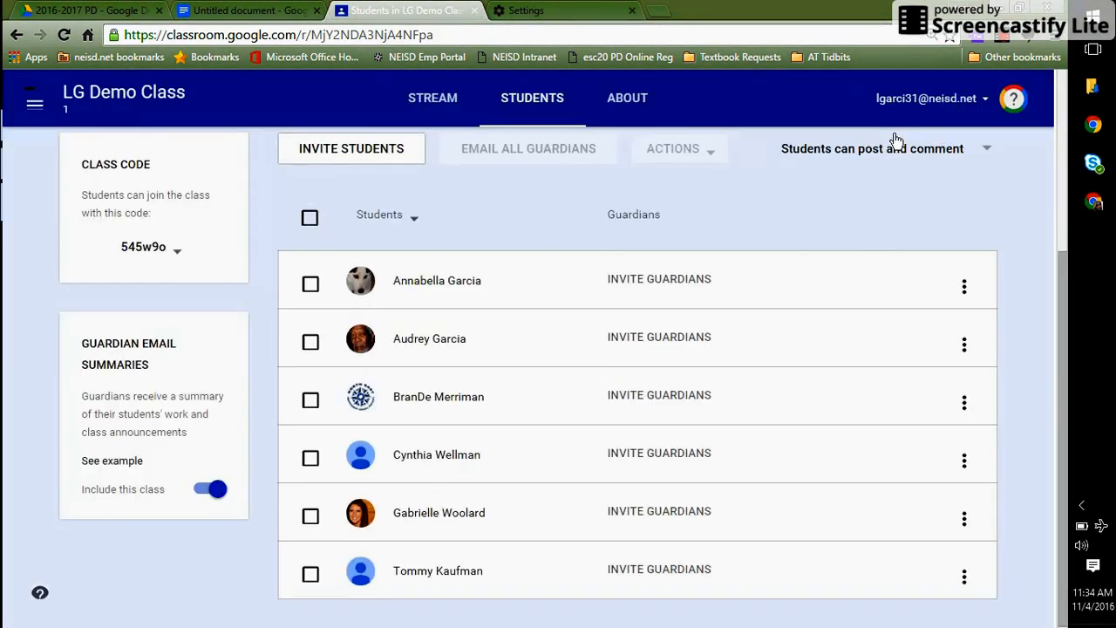
- From the class stream, create a new assignment titled 'English 2 Benchmark'
{"action": "left_click", "coordinate": [446, 111]}
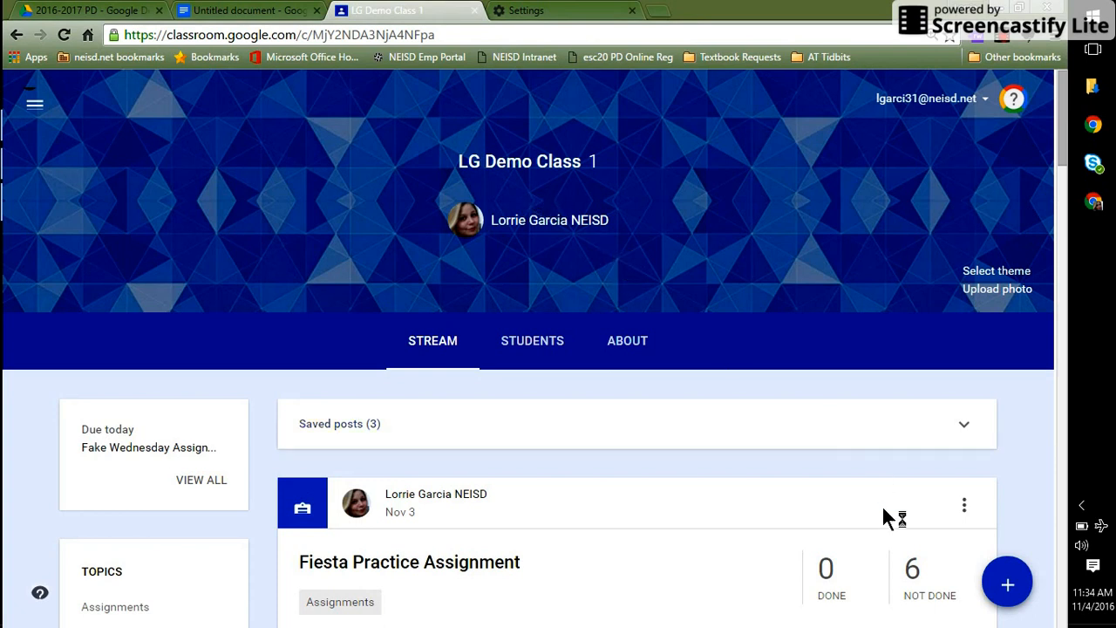
{"action": "mouse_move", "coordinate": [1013, 590]}
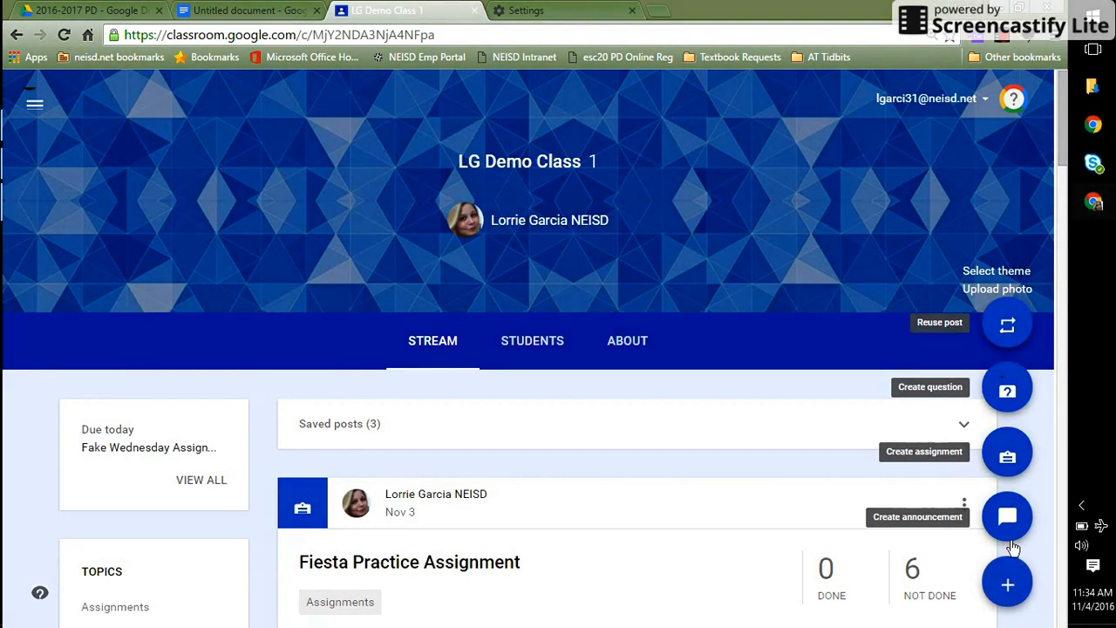
{"action": "left_click", "coordinate": [1007, 459]}
{"action": "left_click", "coordinate": [353, 297]}
{"action": "type", "text": "English "}
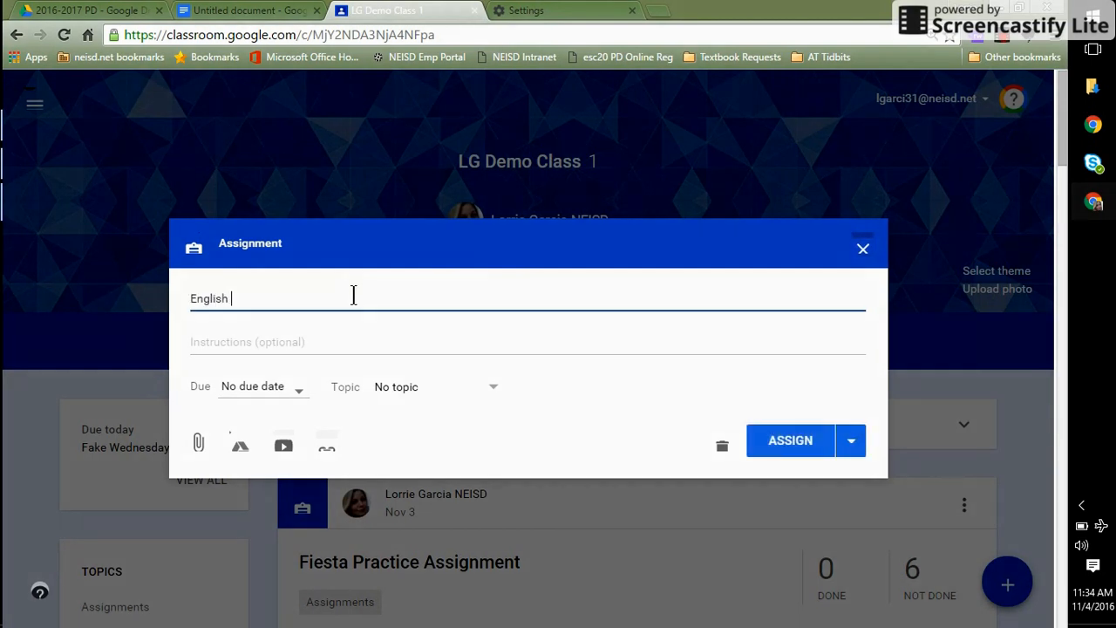
{"action": "type", "text": "2 Bemchmark"}
{"action": "key", "text": "BackSpace"}
{"action": "key", "text": "BackSpace"}
{"action": "key", "text": "BackSpace"}
{"action": "key", "text": "BackSpace"}
{"action": "key", "text": "BackSpace"}
{"action": "key", "text": "BackSpace"}
{"action": "key", "text": "BackSpace"}
{"action": "key", "text": "BackSpace"}
{"action": "type", "text": "ncmark"}
{"action": "key", "text": "BackSpace"}
{"action": "key", "text": "BackSpace"}
{"action": "key", "text": "BackSpace"}
{"action": "key", "text": "BackSpace"}
{"action": "type", "text": "hmark"}
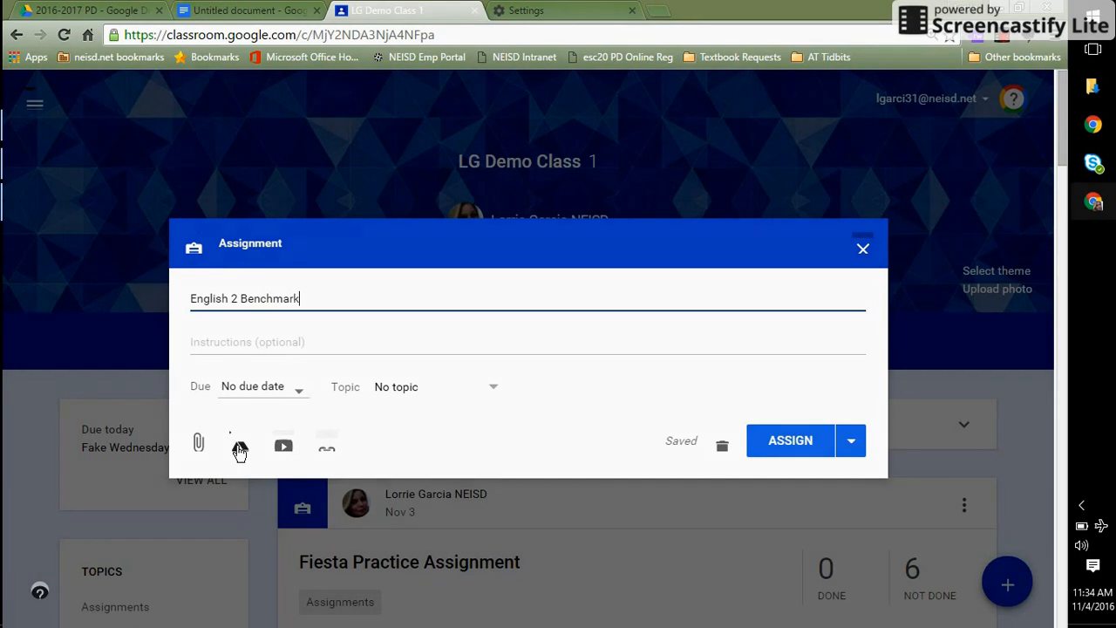
- Paste the copied English II Drive URL into the Add link box and attach it
{"action": "left_click", "coordinate": [328, 455]}
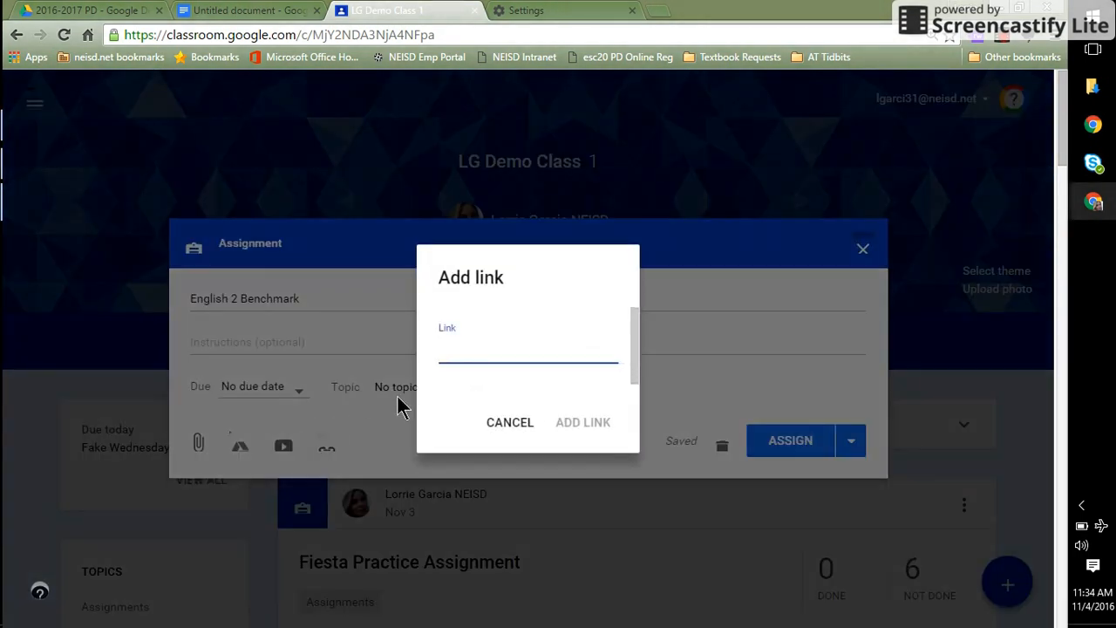
{"action": "right_click", "coordinate": [480, 351]}
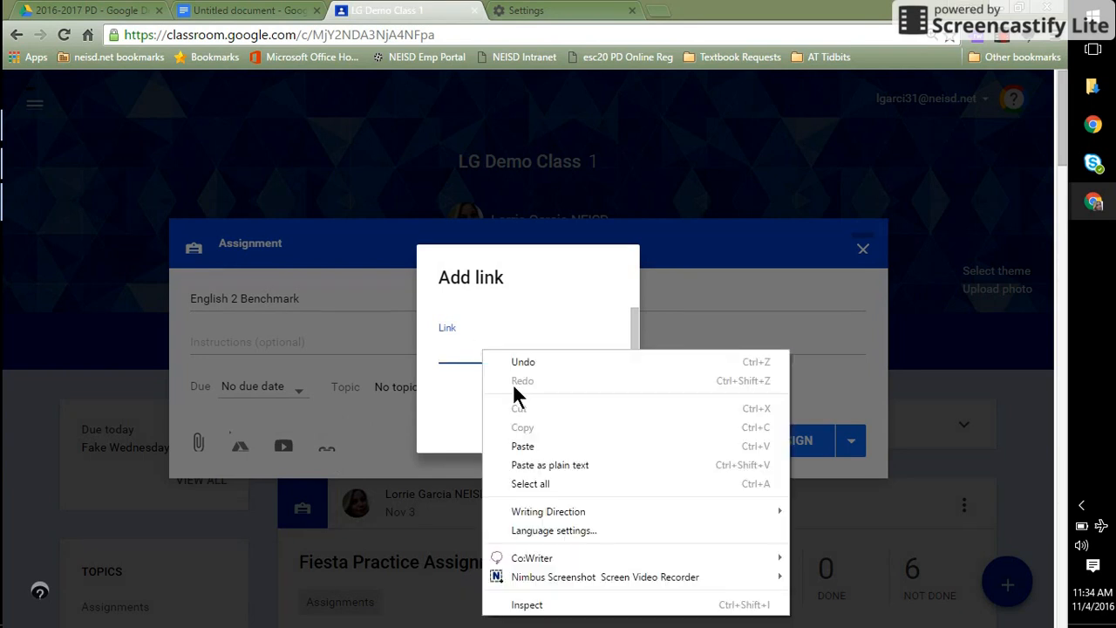
{"action": "left_click", "coordinate": [556, 448]}
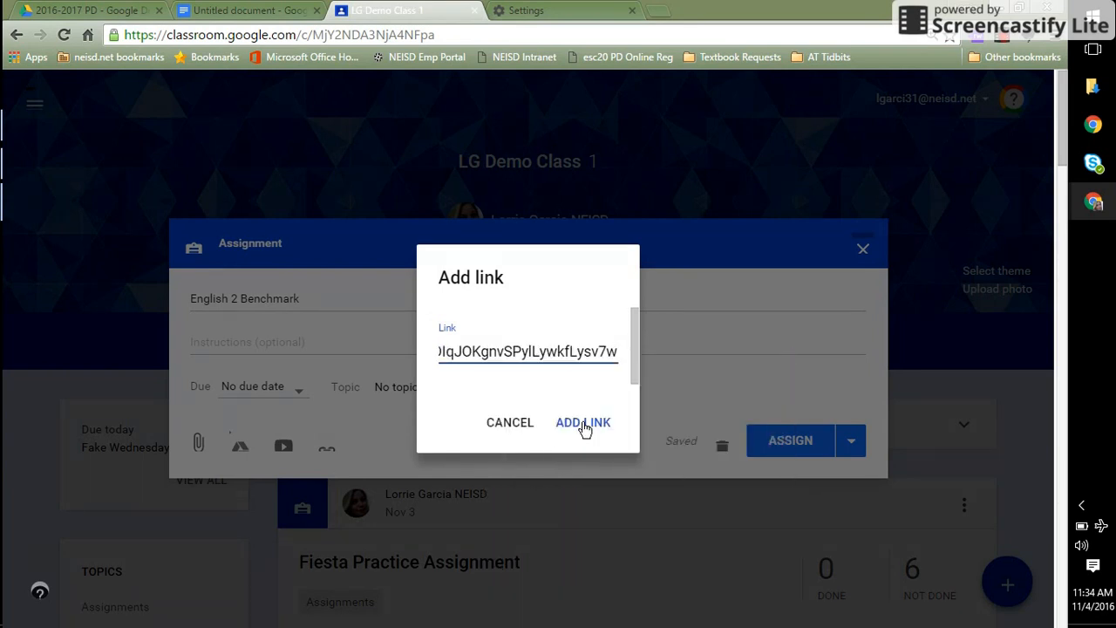
{"action": "left_click", "coordinate": [581, 420]}
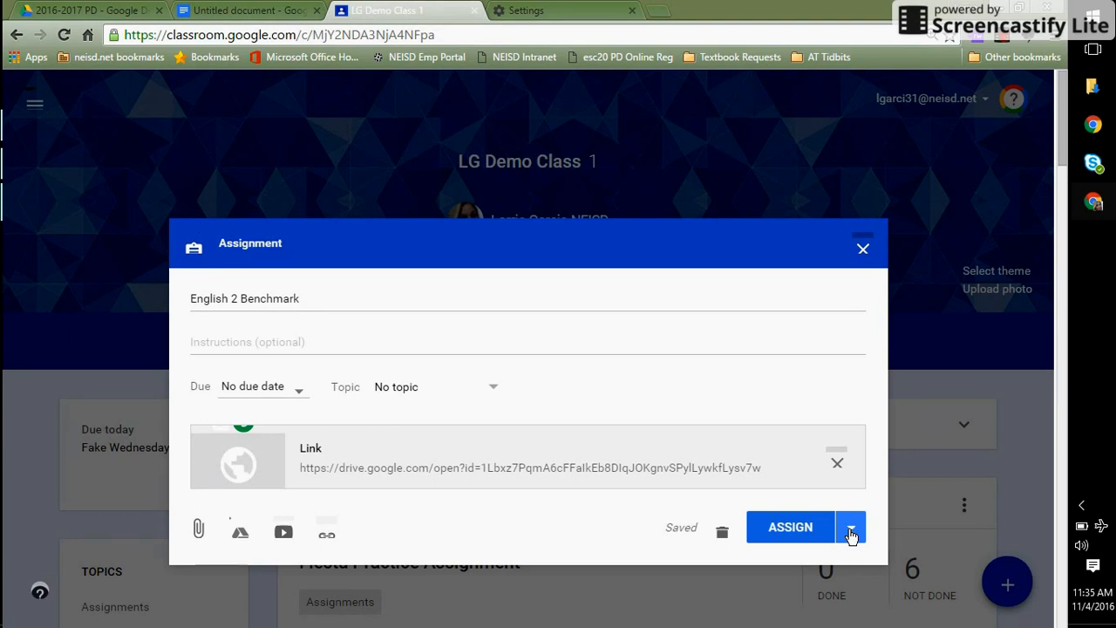
- Set the assignment's due date to November 18
{"action": "left_click", "coordinate": [294, 387]}
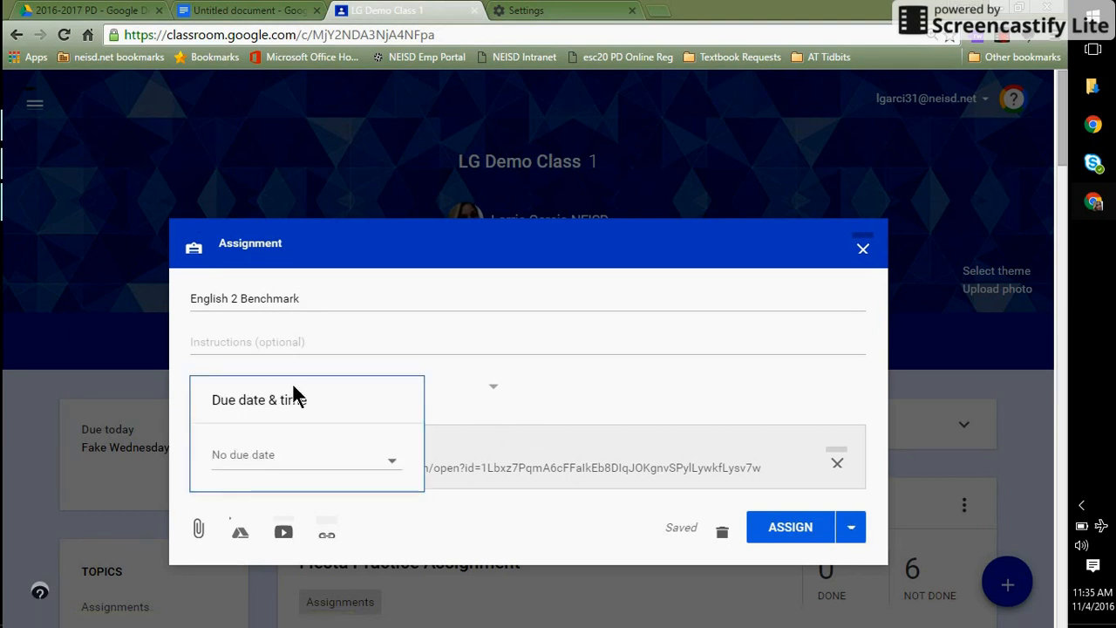
{"action": "left_click", "coordinate": [273, 457]}
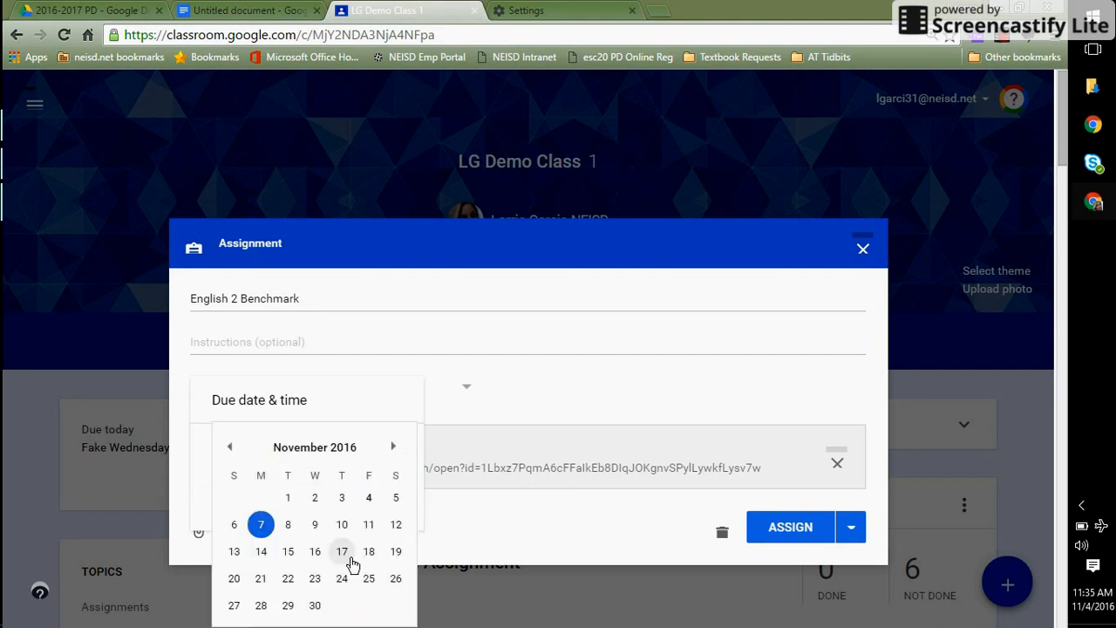
{"action": "left_click", "coordinate": [371, 551]}
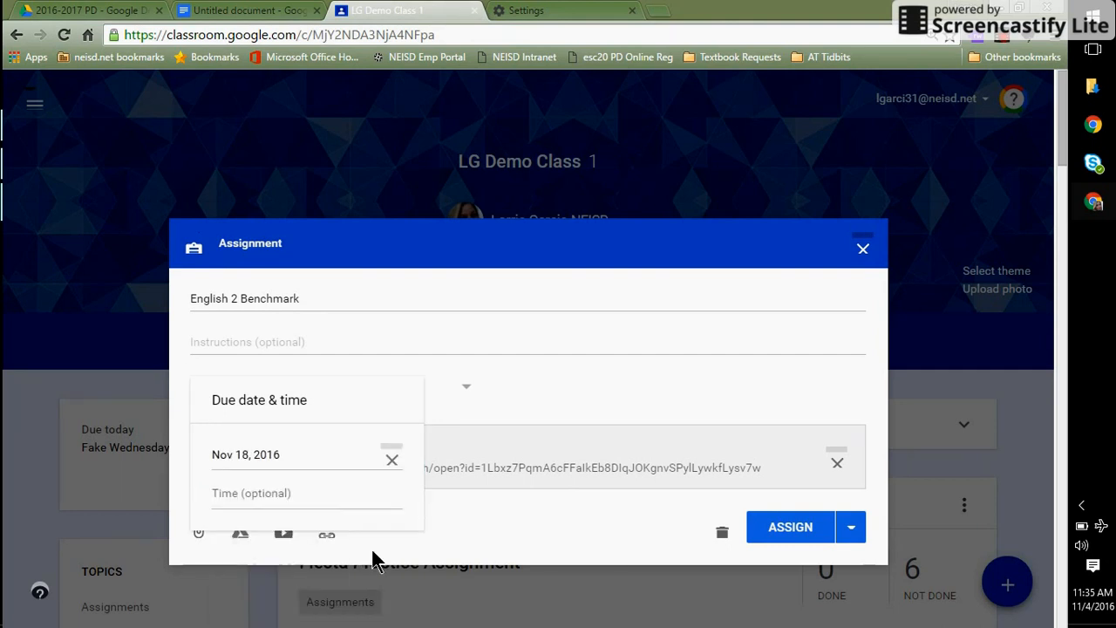
- Schedule the assignment to post on November 14 at 6:00 AM
{"action": "left_click", "coordinate": [852, 528]}
{"action": "left_click", "coordinate": [774, 575]}
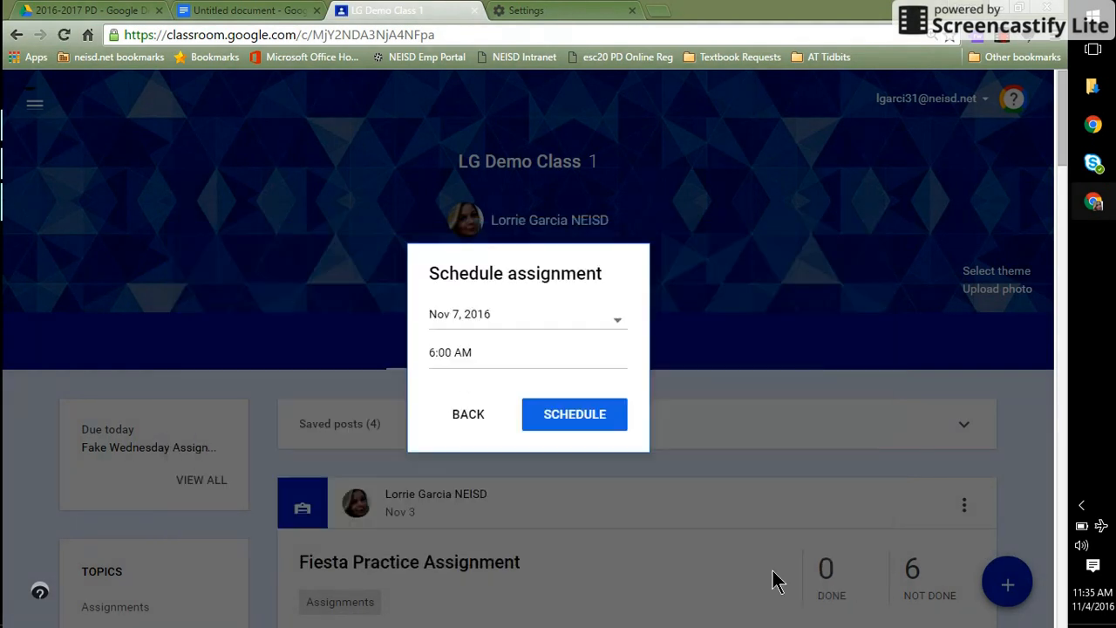
{"action": "left_click", "coordinate": [544, 314]}
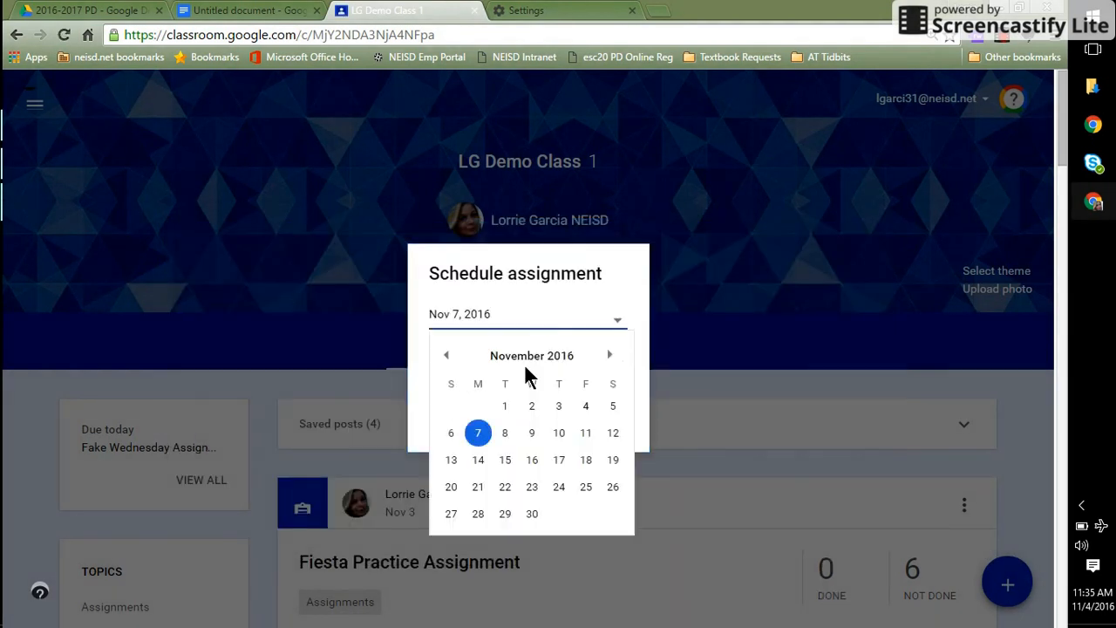
{"action": "left_click", "coordinate": [477, 459]}
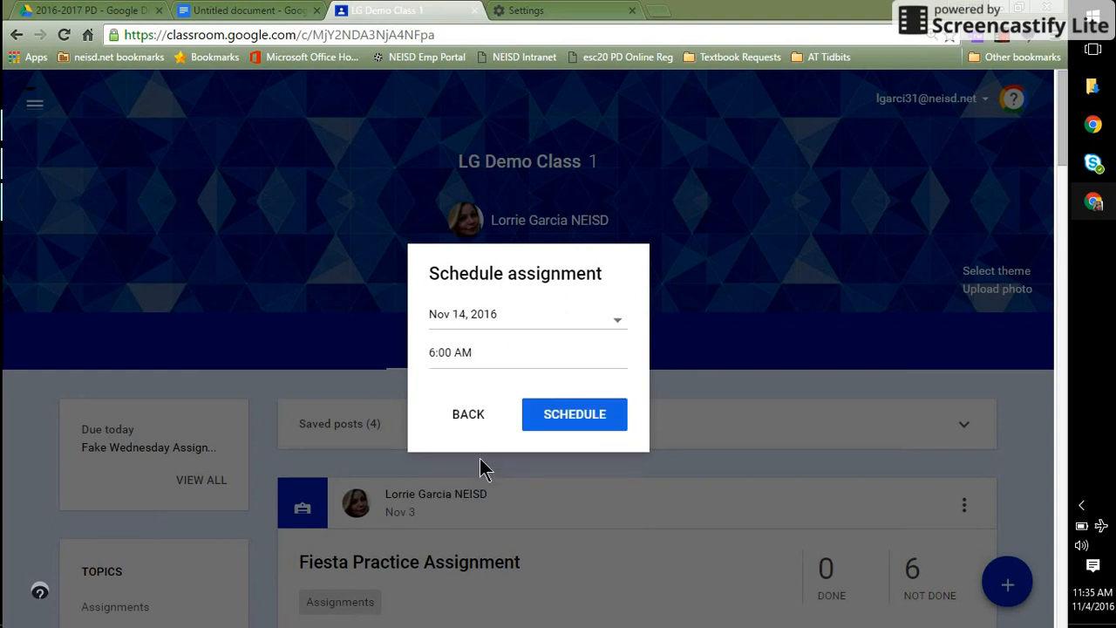
{"action": "left_click", "coordinate": [577, 420]}
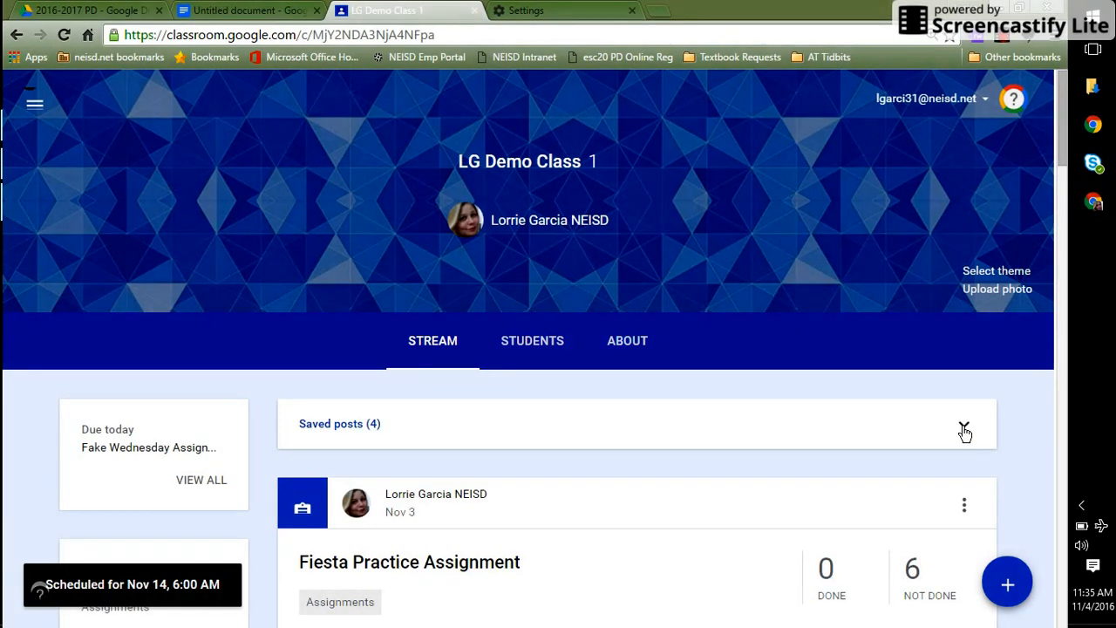
- Expand Saved posts and open the scheduled English 2 Benchmark post for Nov 14
{"action": "left_click", "coordinate": [964, 429]}
{"action": "left_click_drag", "start_coordinate": [1065, 126], "coordinate": [1060, 180]}
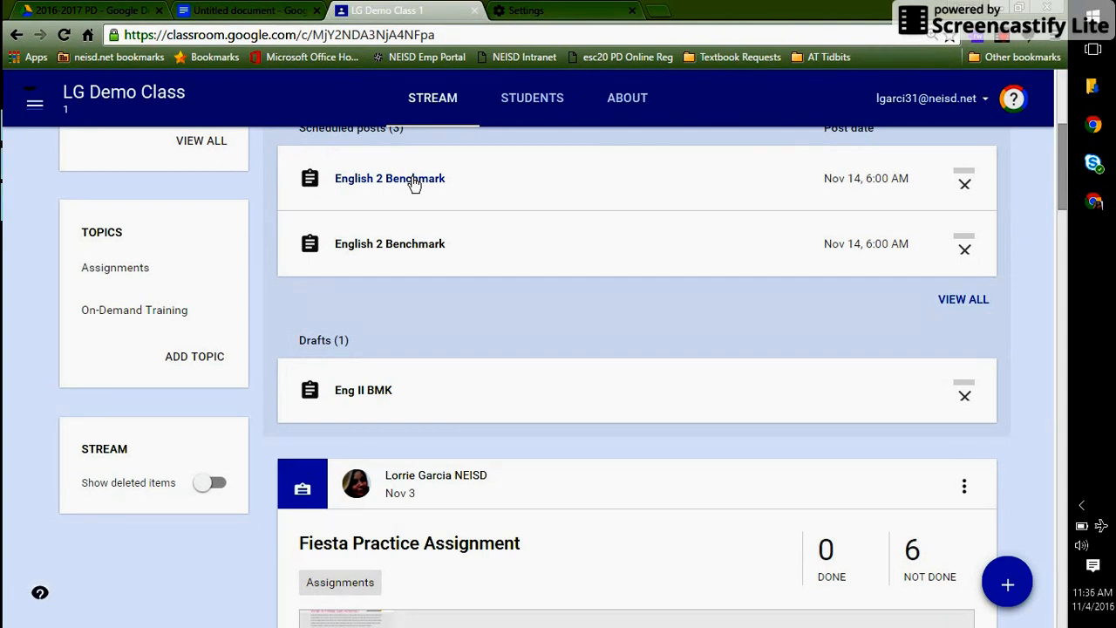
{"action": "left_click", "coordinate": [424, 252]}
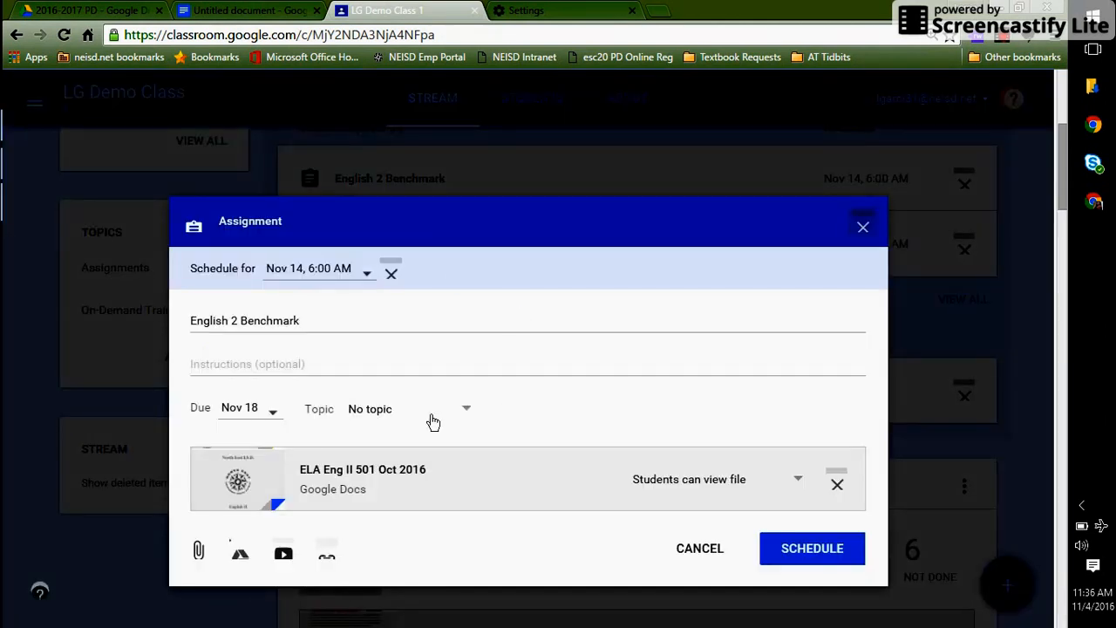
- Open the attached ELA Eng II 501 Oct 2016 document in Google Docs
{"action": "left_click", "coordinate": [348, 469]}
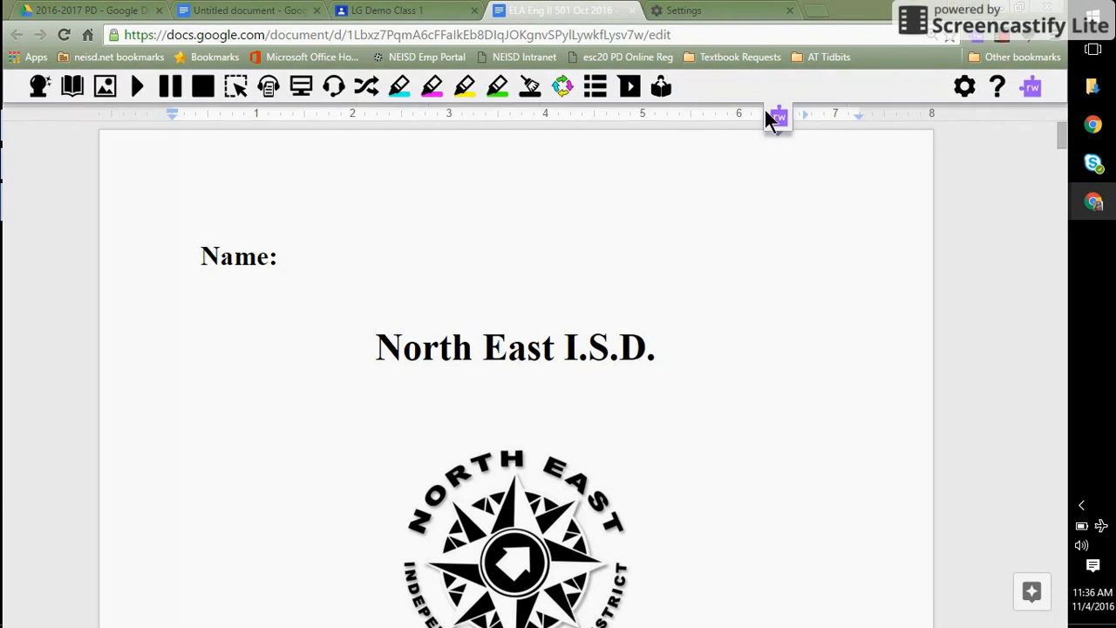
- Select the bold instruction paragraph on page 2 and show the Read&Write toolbar
{"action": "left_click", "coordinate": [773, 117]}
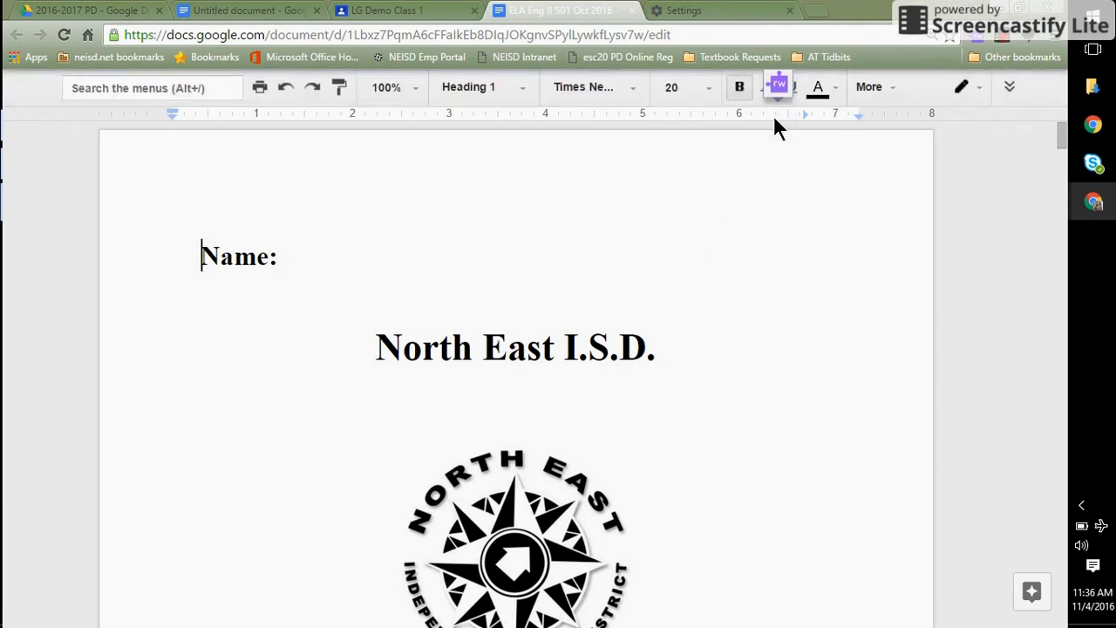
{"action": "left_click", "coordinate": [780, 77]}
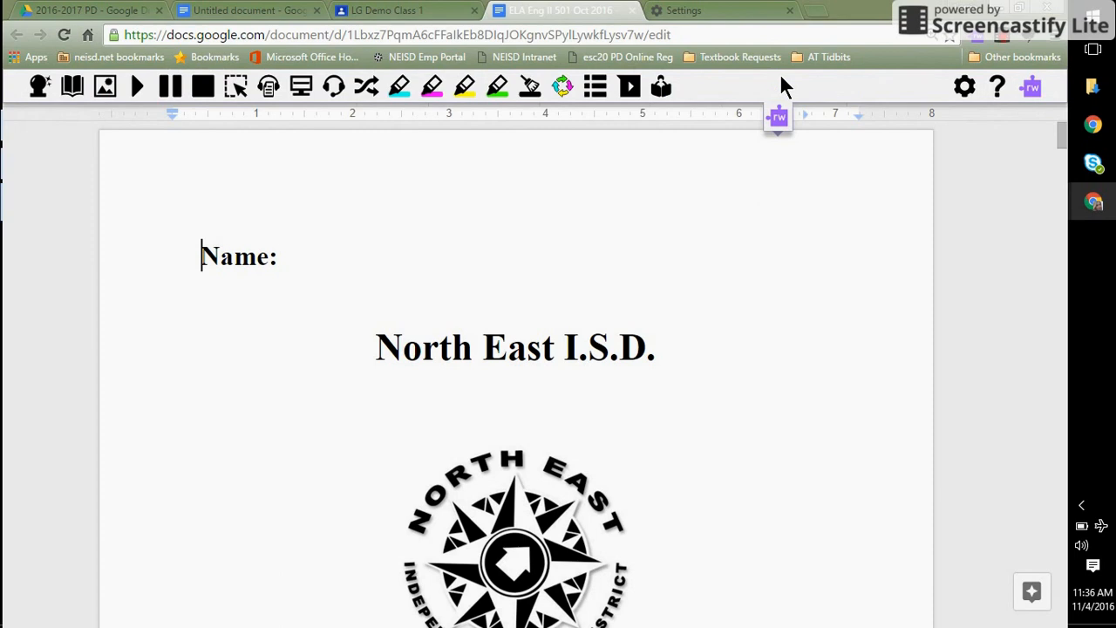
{"action": "left_click", "coordinate": [775, 119]}
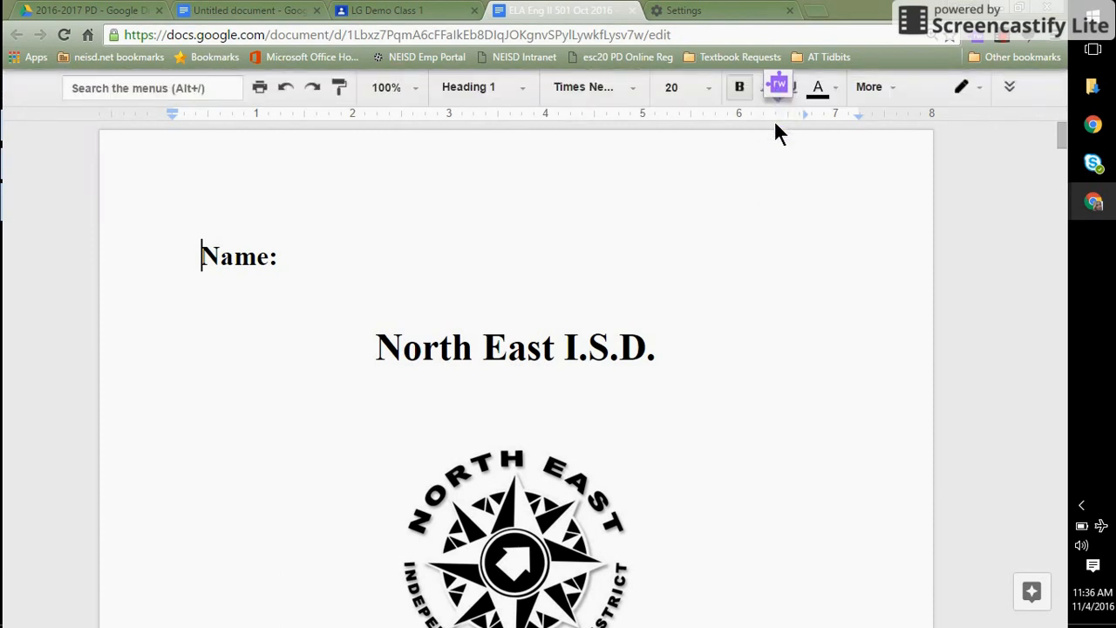
{"action": "mouse_move", "coordinate": [1062, 144]}
{"action": "left_mouse_down"}
{"action": "mouse_move", "coordinate": [1065, 210]}
{"action": "mouse_move", "coordinate": [1058, 165]}
{"action": "left_mouse_up"}
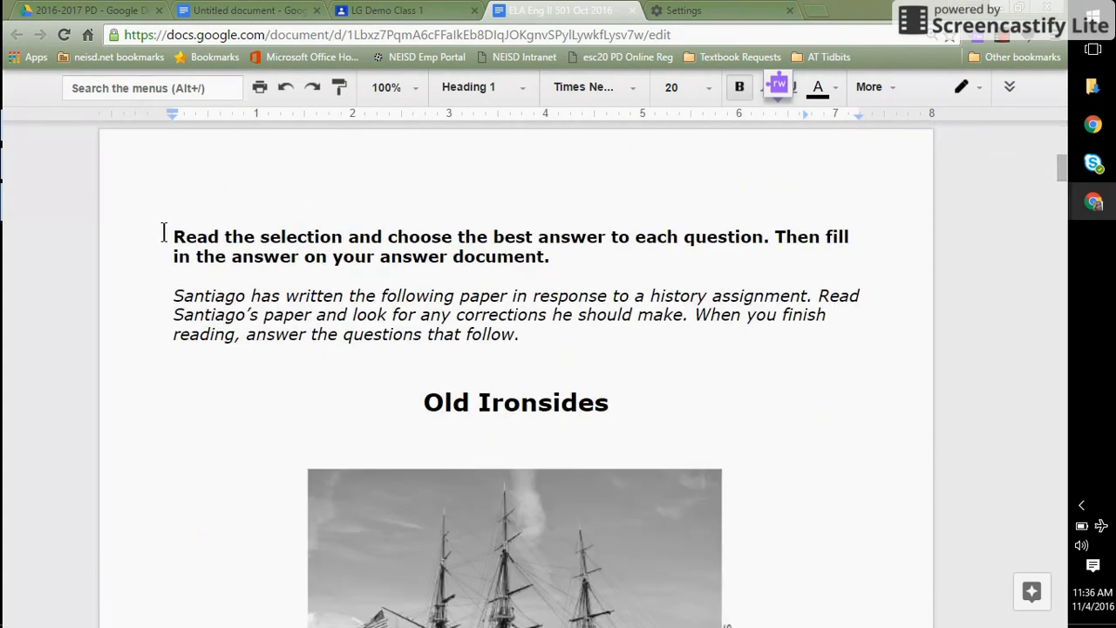
{"action": "left_click_drag", "start_coordinate": [170, 236], "coordinate": [554, 268]}
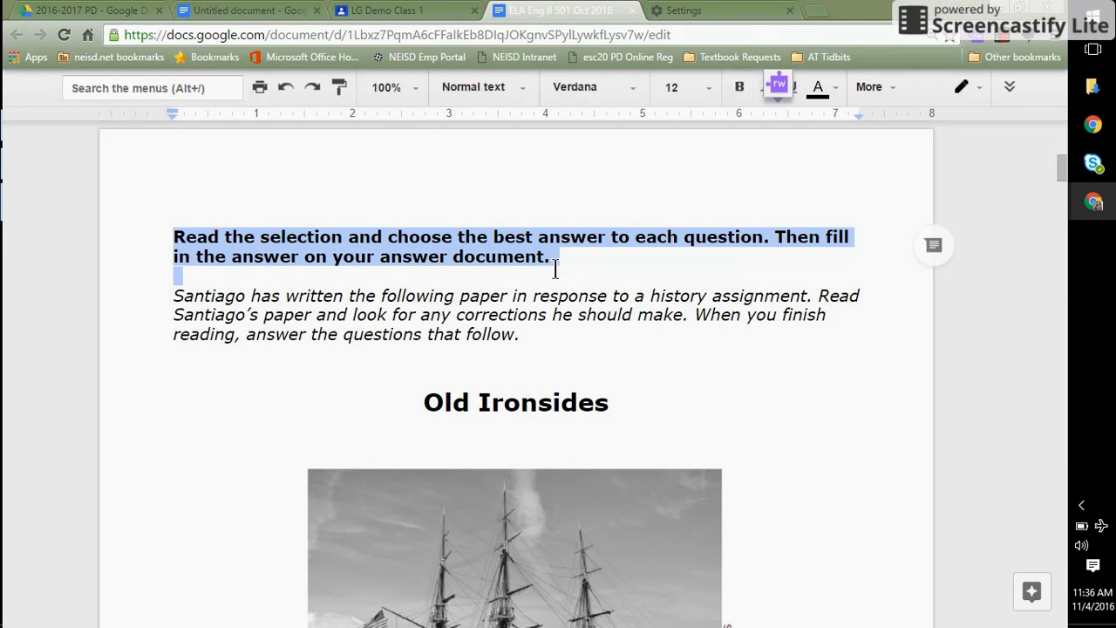
{"action": "left_click", "coordinate": [781, 86]}
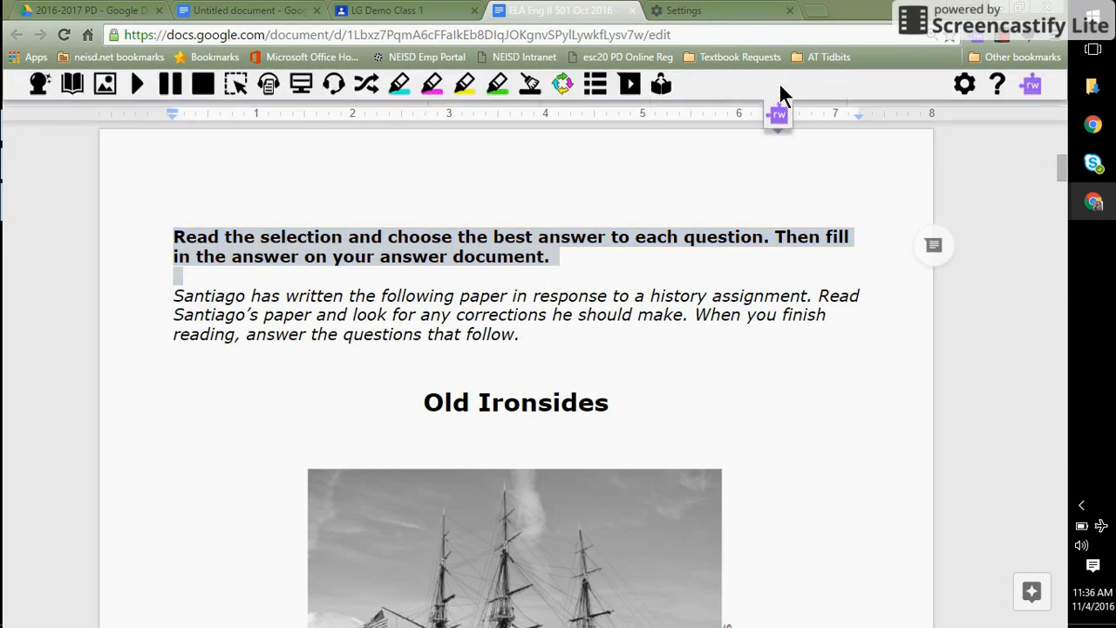
- Set the Read&Write voice to US Ava - Vocalizer at Medium speed and start reading aloud
{"action": "left_click", "coordinate": [965, 94]}
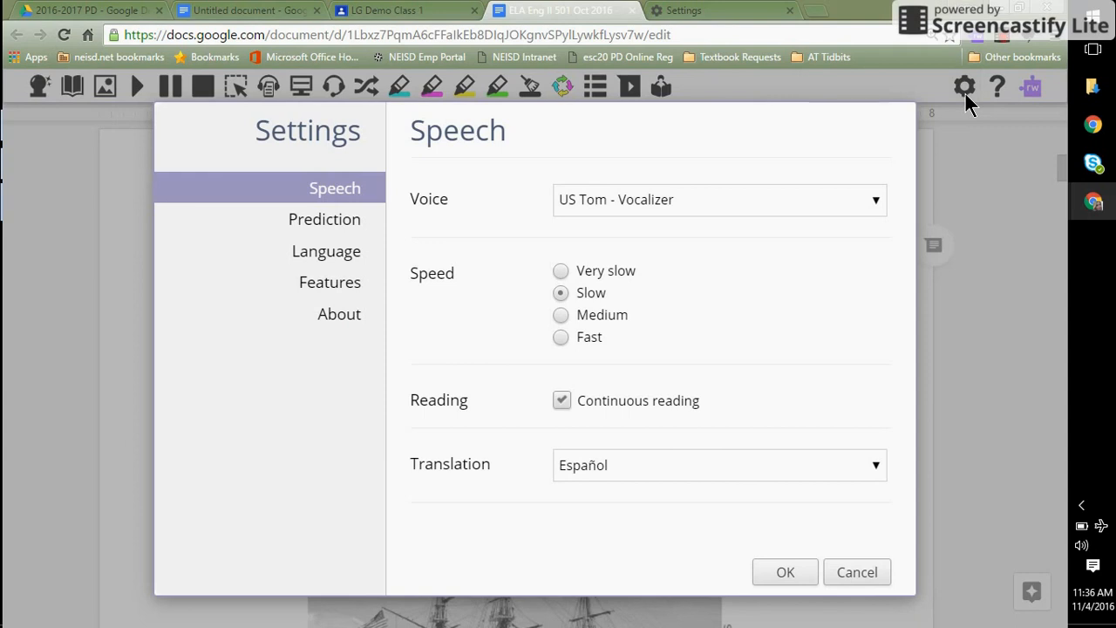
{"action": "left_click", "coordinate": [825, 200]}
{"action": "left_click", "coordinate": [738, 239]}
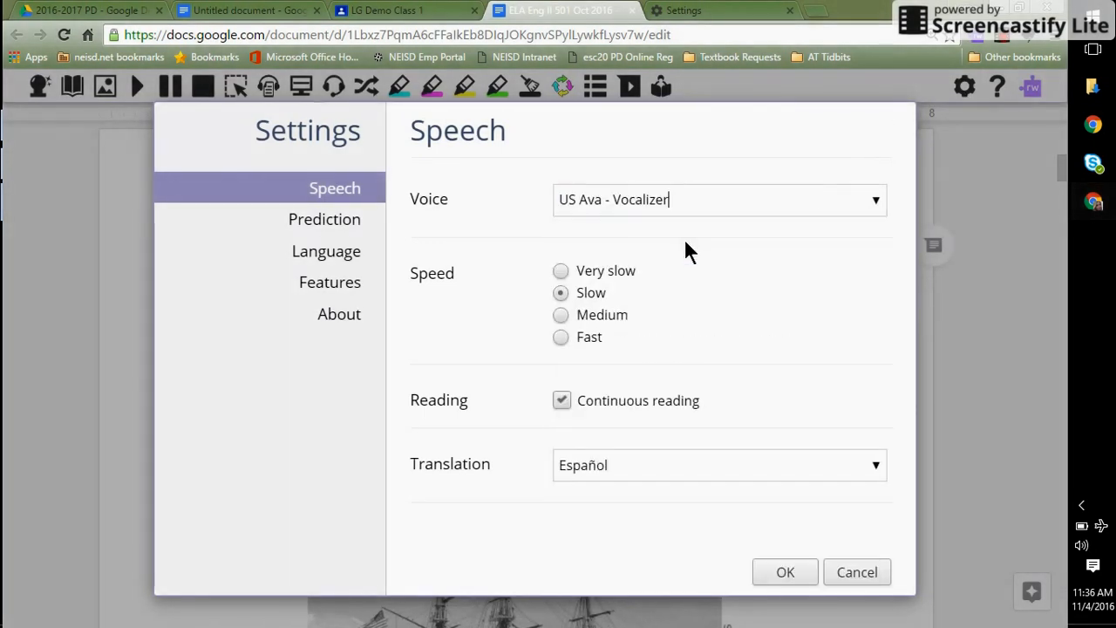
{"action": "left_click", "coordinate": [561, 316]}
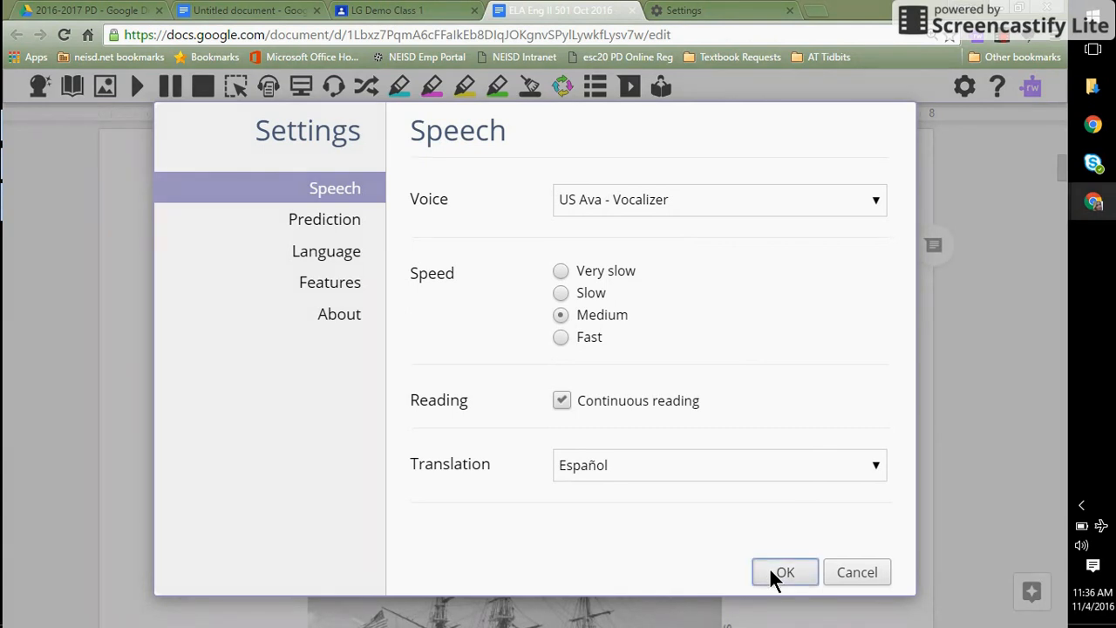
{"action": "left_click", "coordinate": [775, 575]}
{"action": "left_click", "coordinate": [133, 87]}
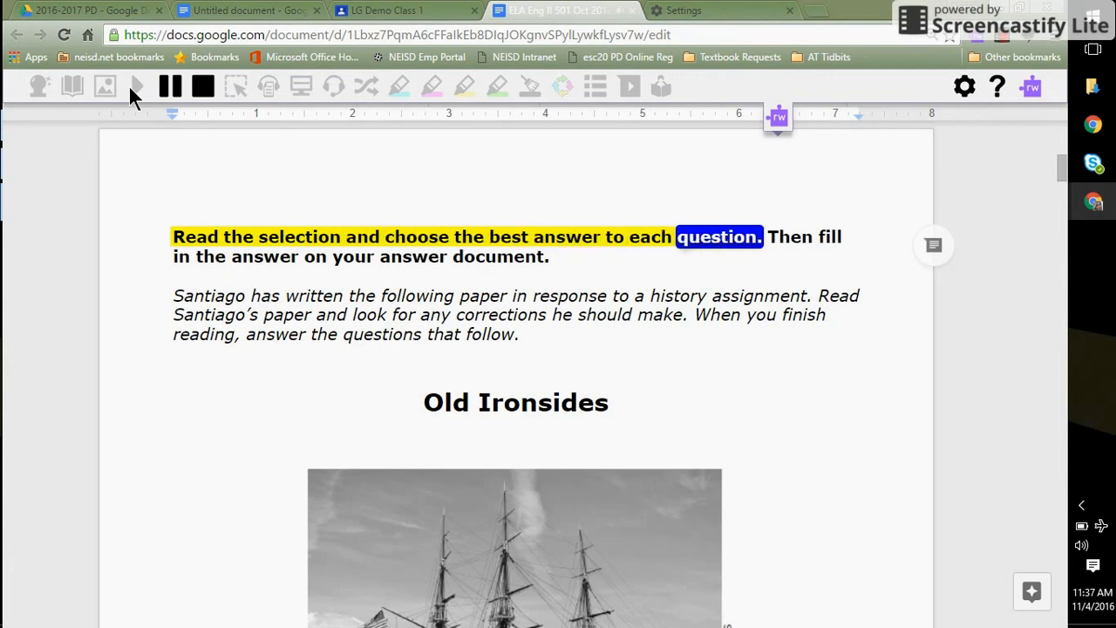
- Stop the Read&Write read-aloud and switch to the Untitled document's NEISD Read & Write title page
{"action": "left_click", "coordinate": [202, 87]}
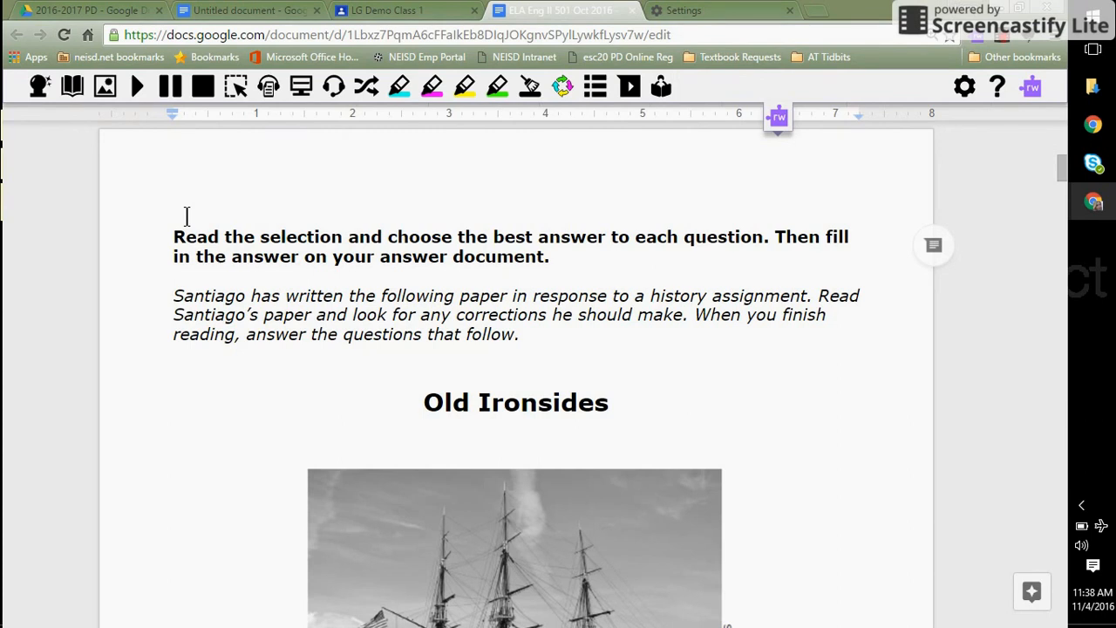
{"action": "left_click", "coordinate": [266, 11]}
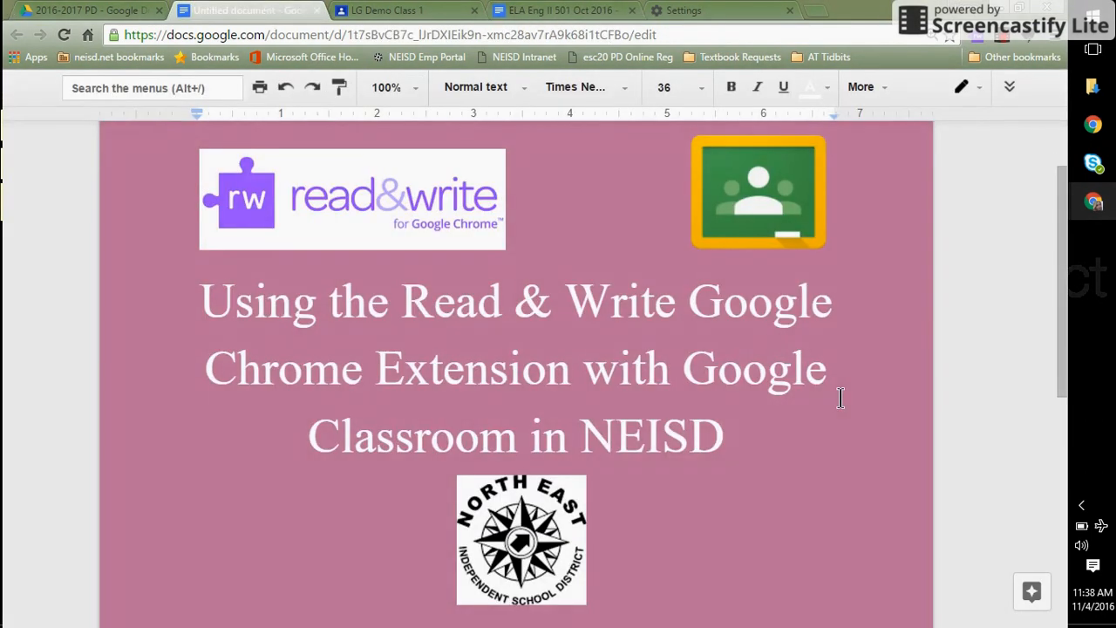